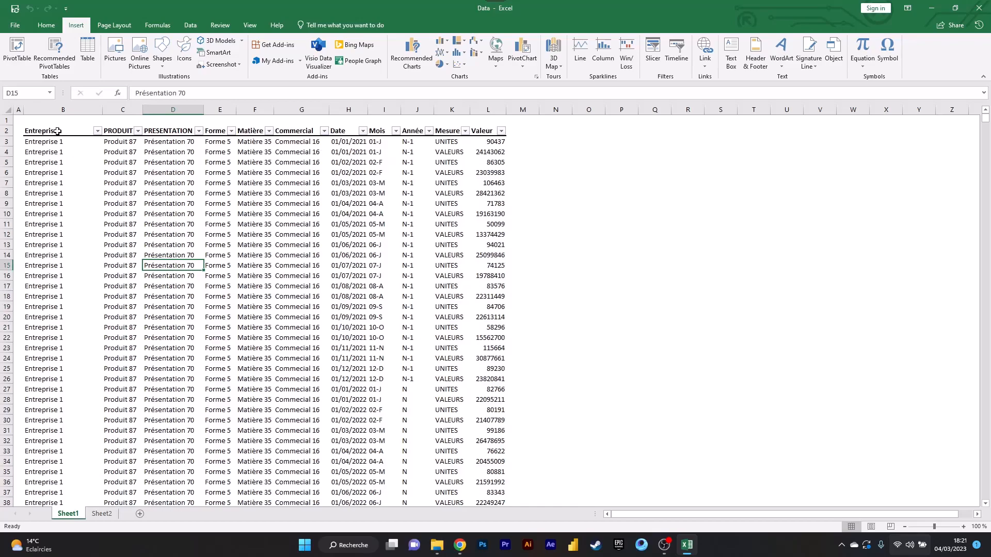
- Try to create a PivotTable using only the header row B2:L2 as the source
left_click_drag(57, 131, 293, 131)
left_click_drag(444, 135, 479, 136)
key("alt+n")
key("v")
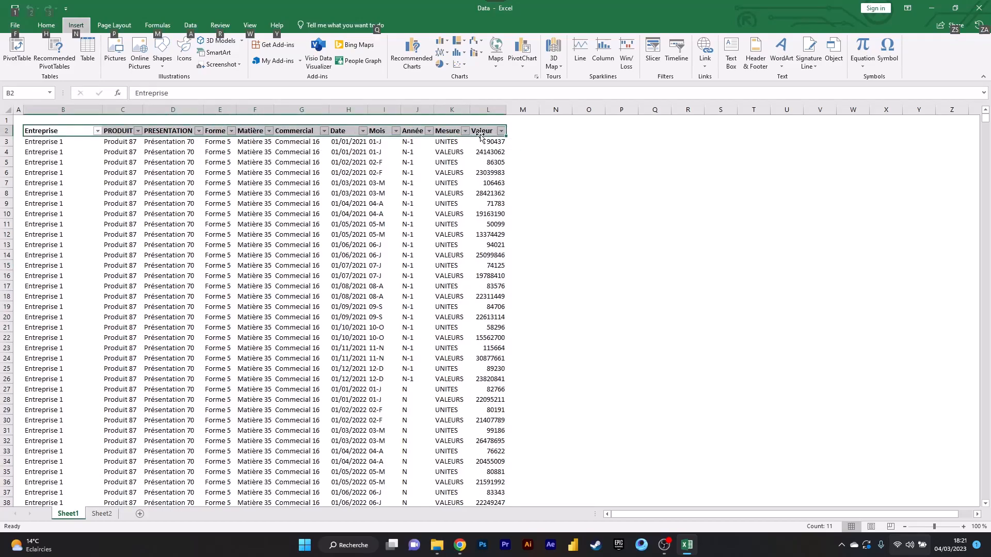
key("Return")
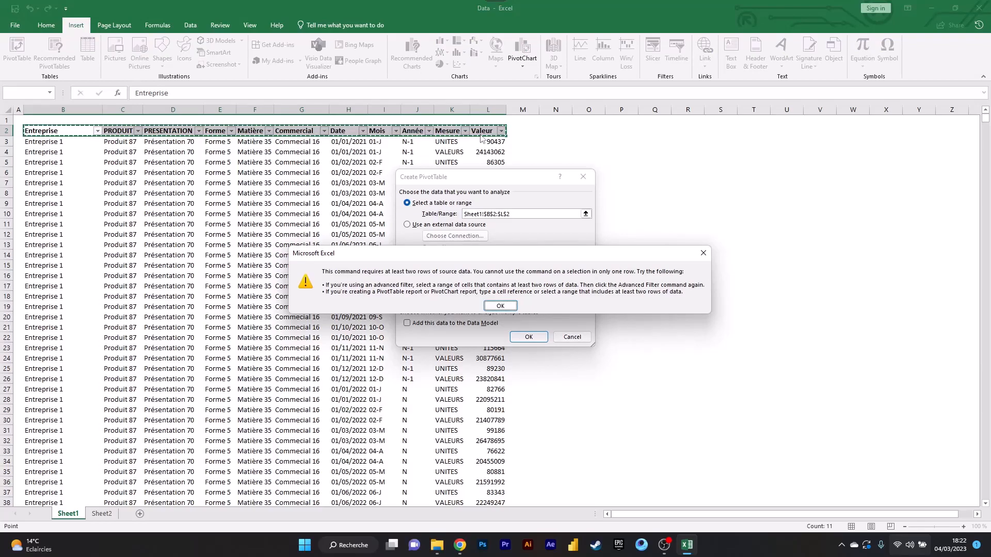
key("Return")
key("Escape")
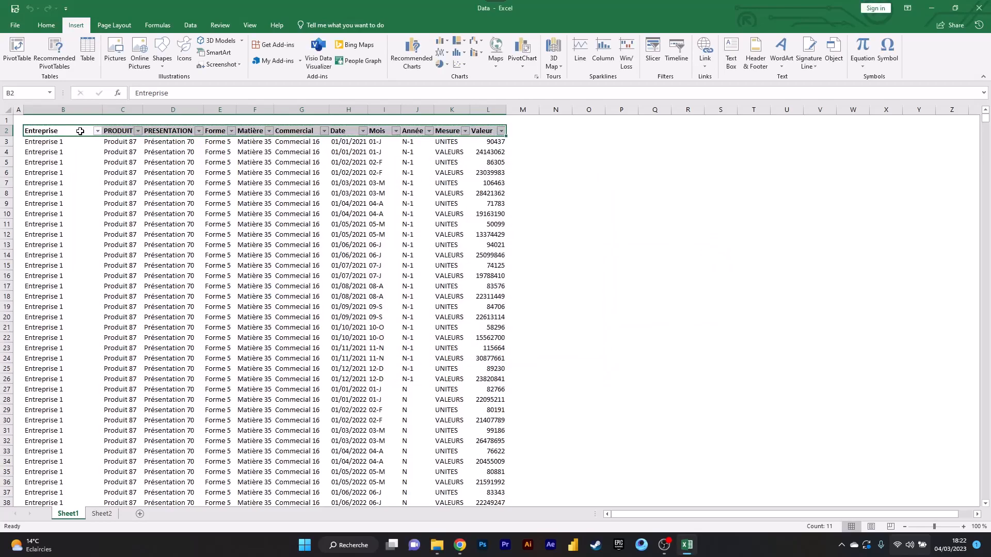
- Check which source range the PivotTable command proposes from a single Commercial cell inside the data, without creating the table
left_click_drag(79, 131, 343, 170)
left_click(340, 161)
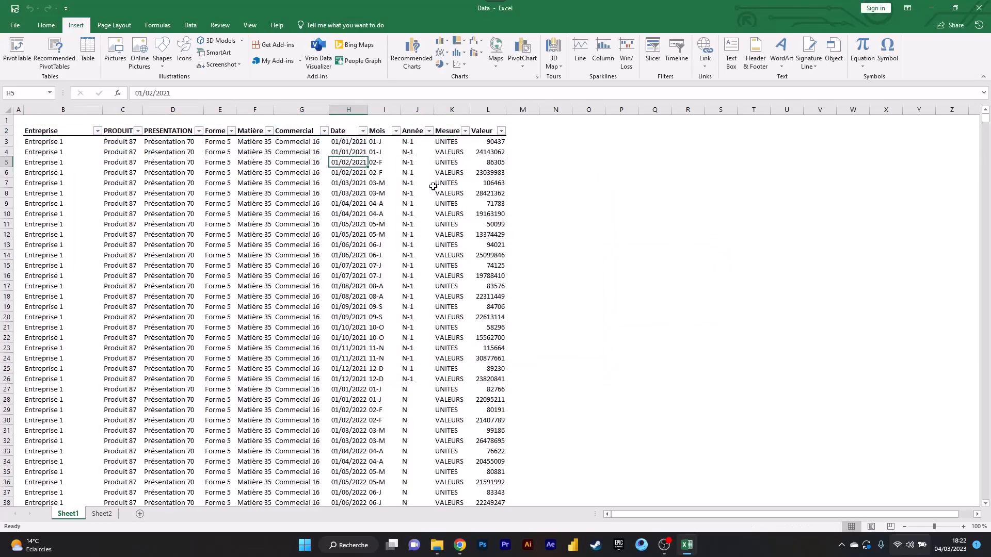
left_click(181, 203)
left_click(226, 205)
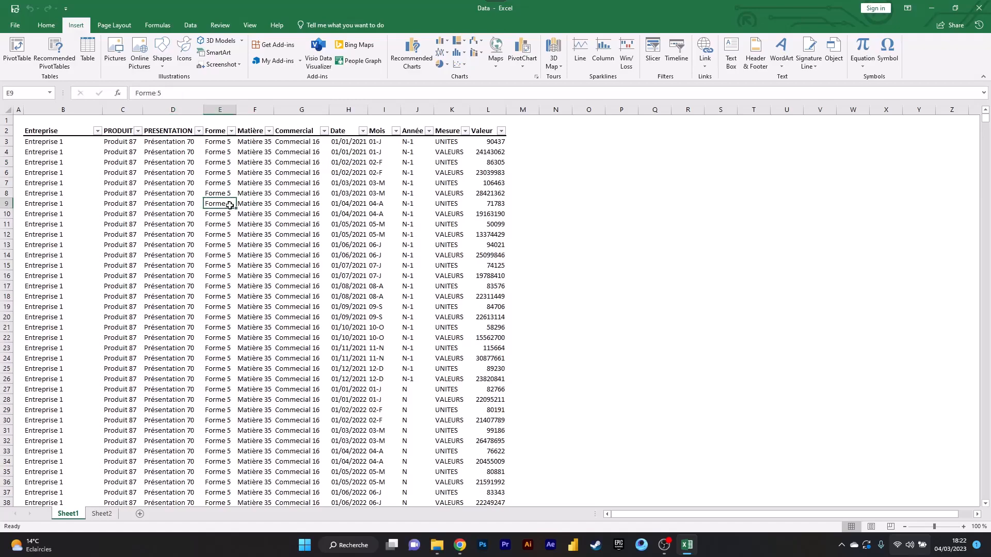
left_click(305, 194)
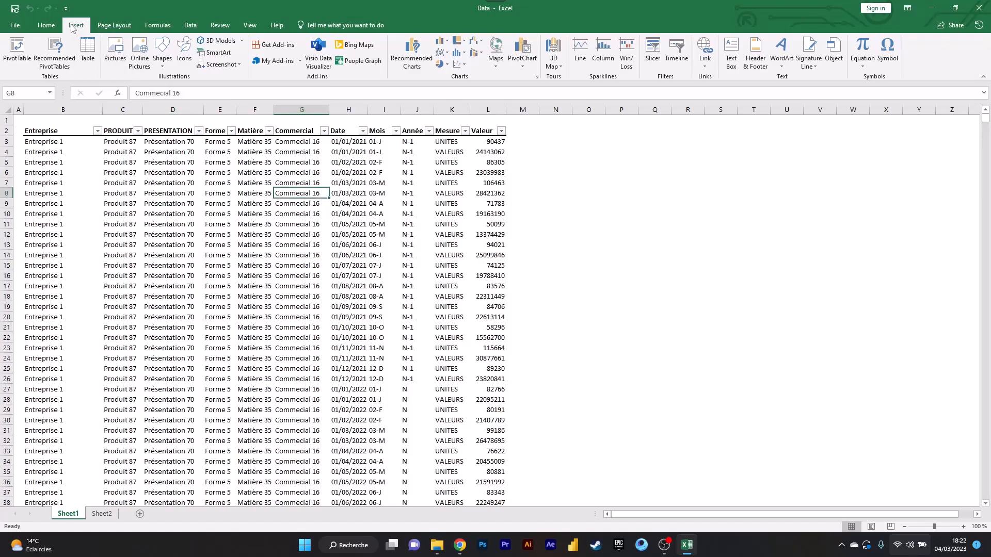
left_click(17, 49)
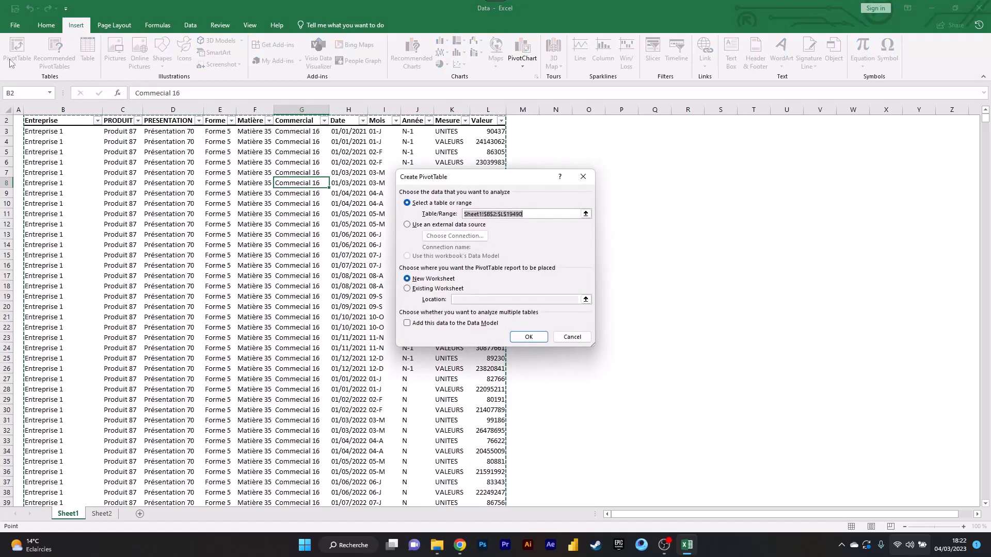
left_click(584, 177)
- Check the PivotTable creation settings once more from a data cell in the PRESENTATION column, leaving without creating the table
scroll(262, 183, "up", 1)
left_click(192, 203)
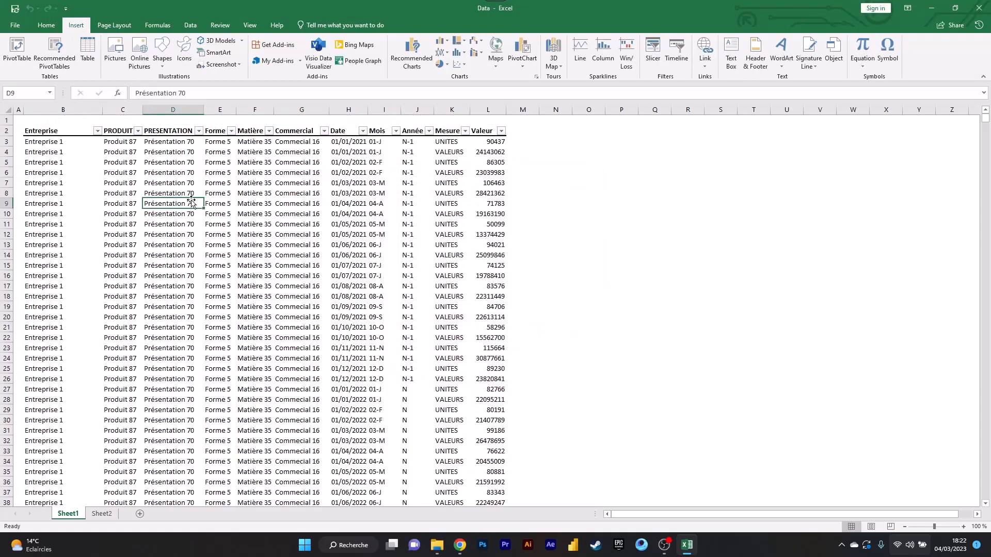
key("alt")
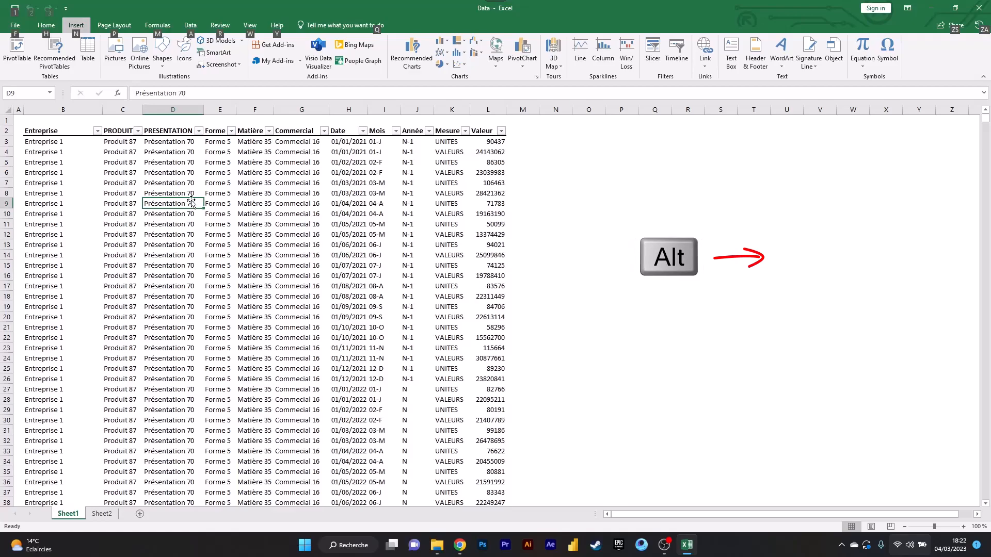
key("n")
key("v")
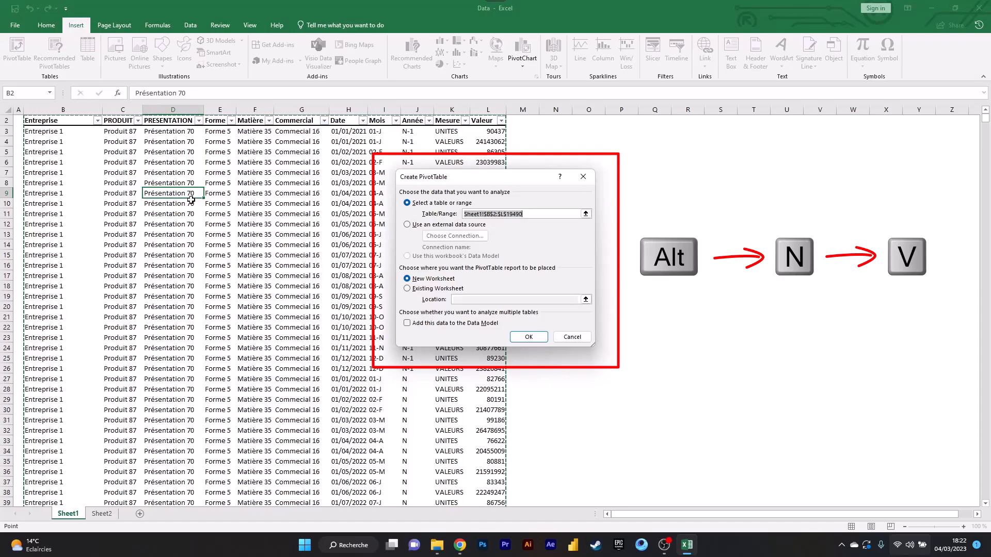
key("Escape")
- Clear the Matière header in cell F2
left_click(252, 123)
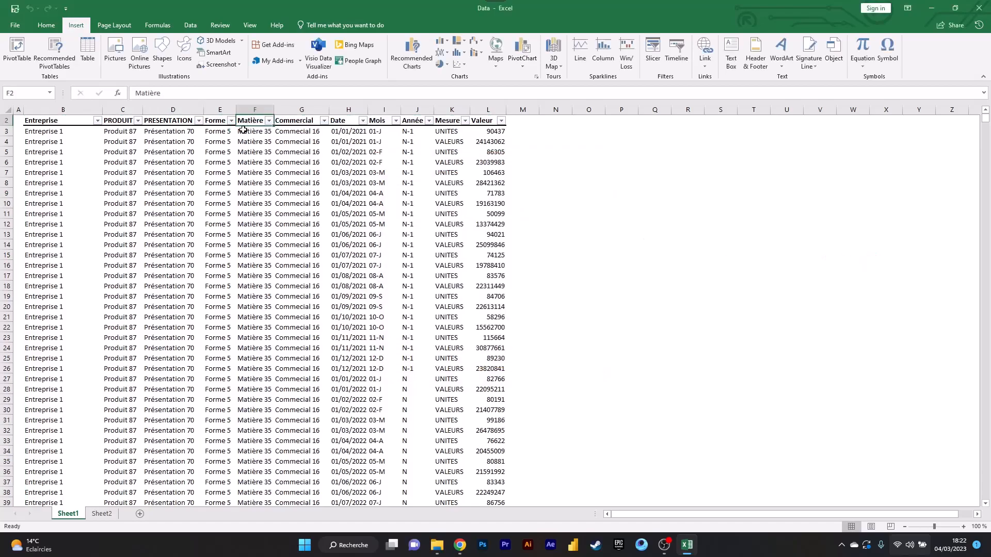
key("BackSpace")
key("Return")
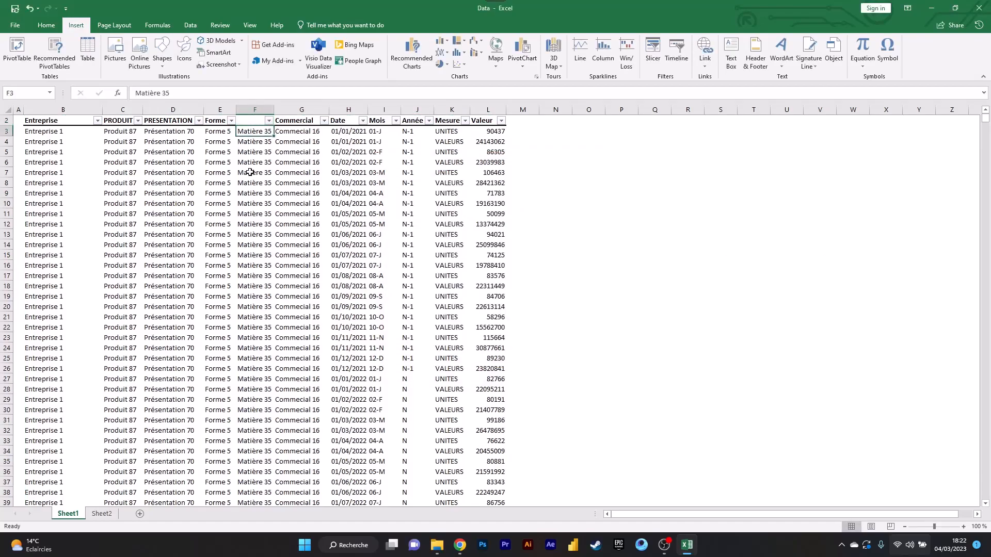
scroll(263, 173, "up", 1)
left_click(291, 192)
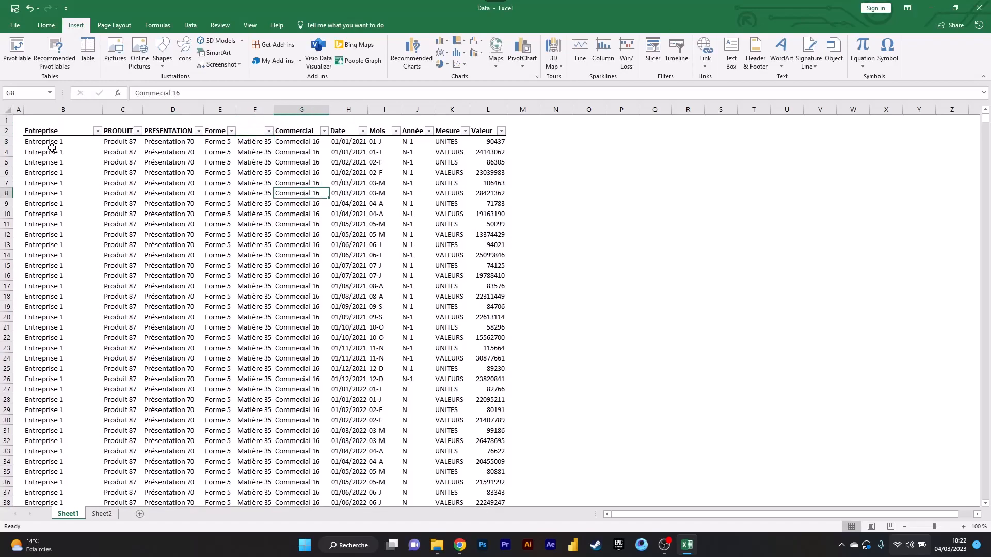
- Try to create a PivotTable on a new worksheet from the full range B2:L19490 with the blank column header
left_click_drag(49, 131, 272, 133)
left_click(248, 133)
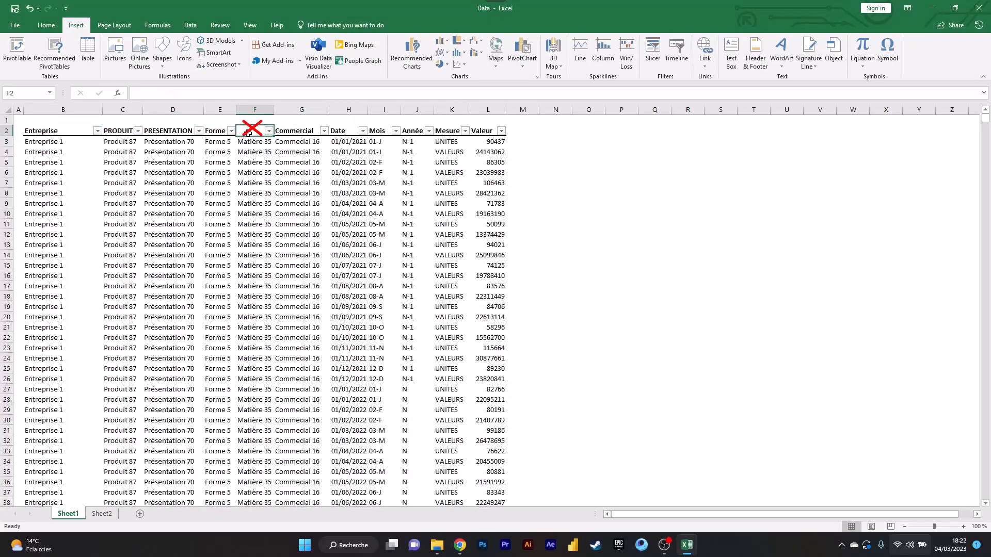
left_click(472, 213, "shift")
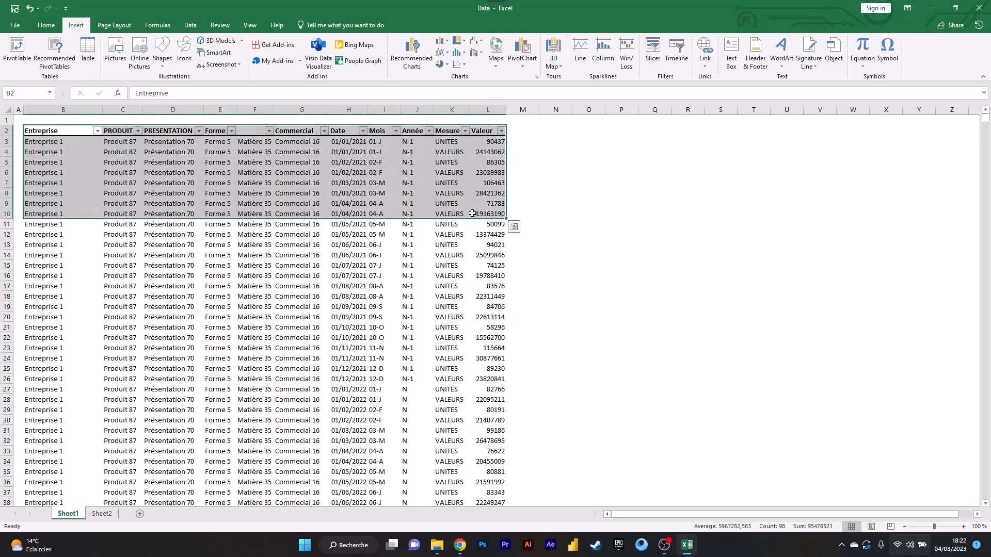
key("ctrl+shift+Down")
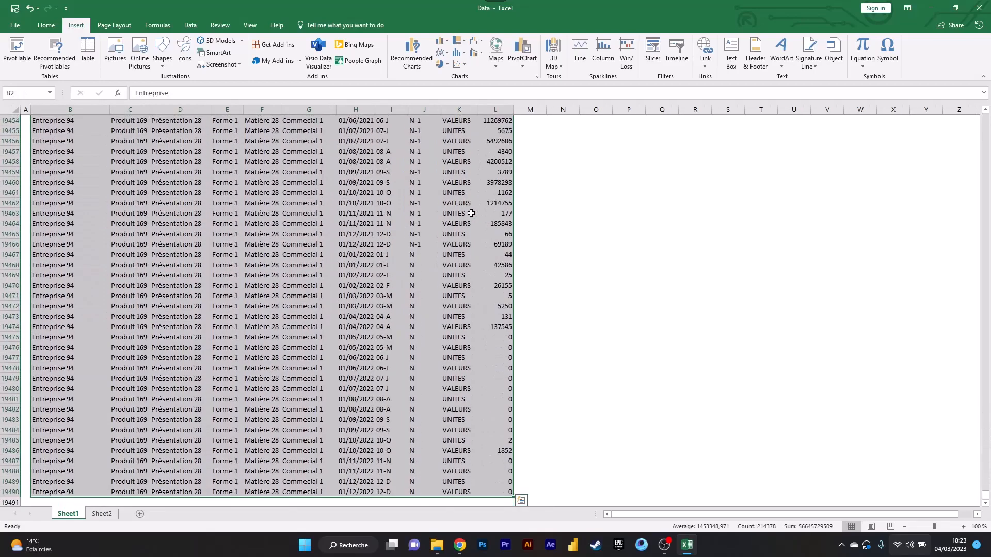
key("alt")
key("n")
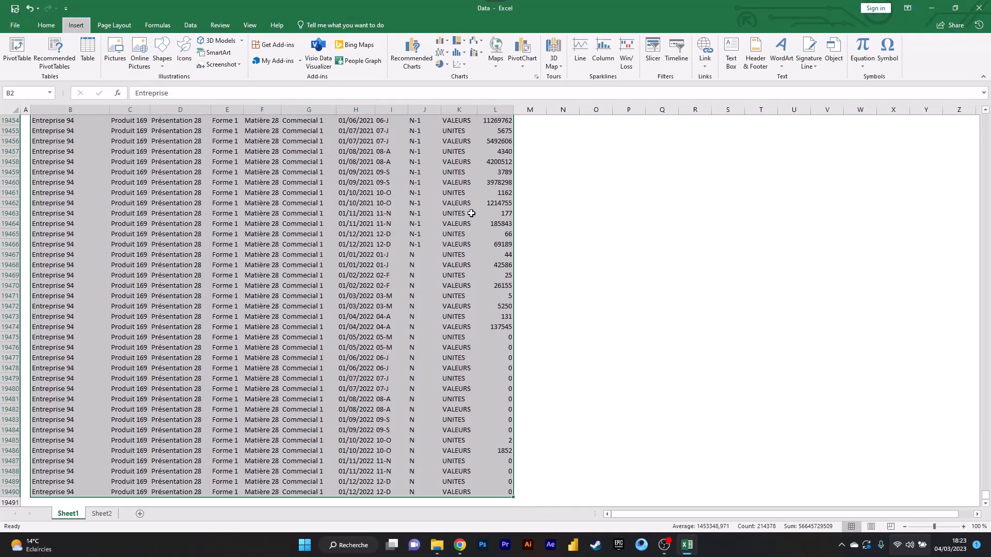
key("v")
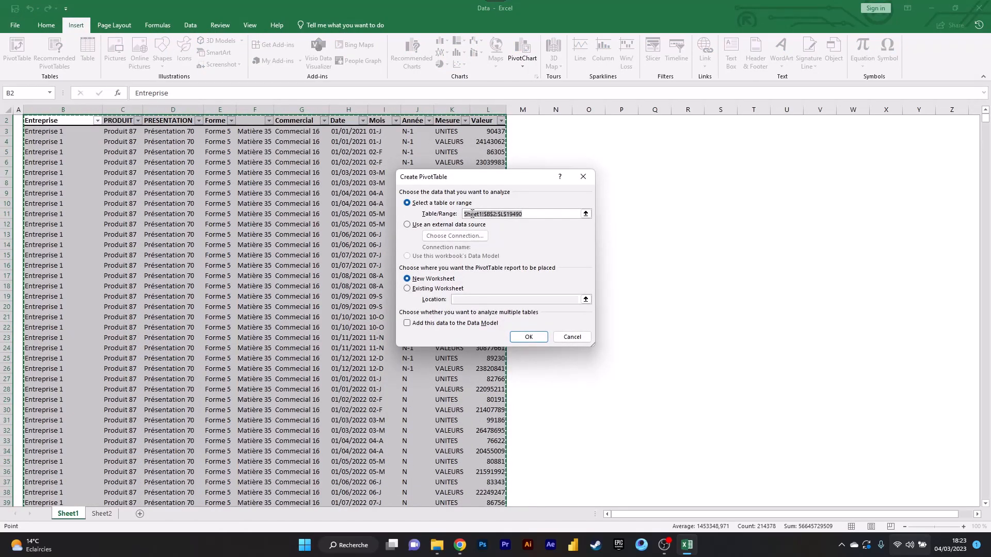
key("Return")
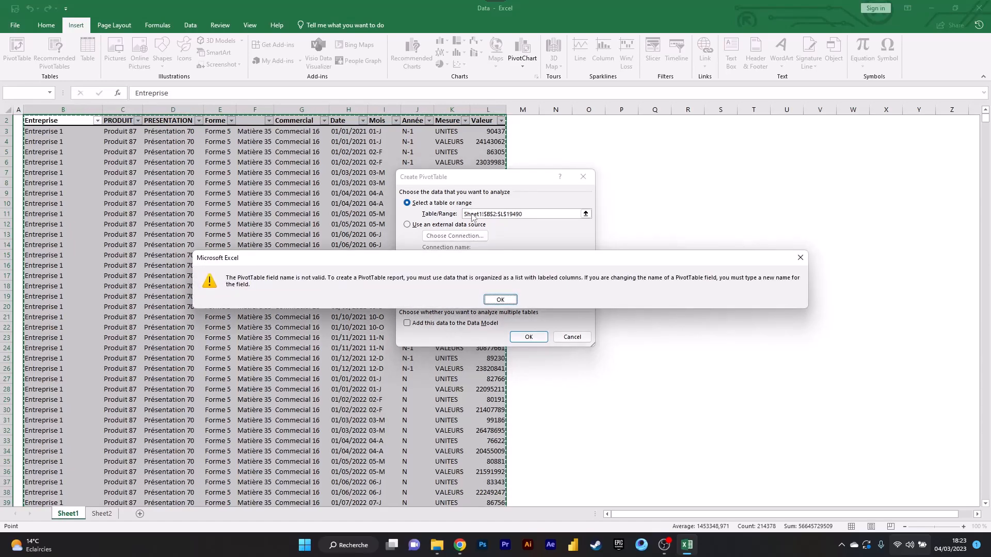
key("Escape")
key("Escape")
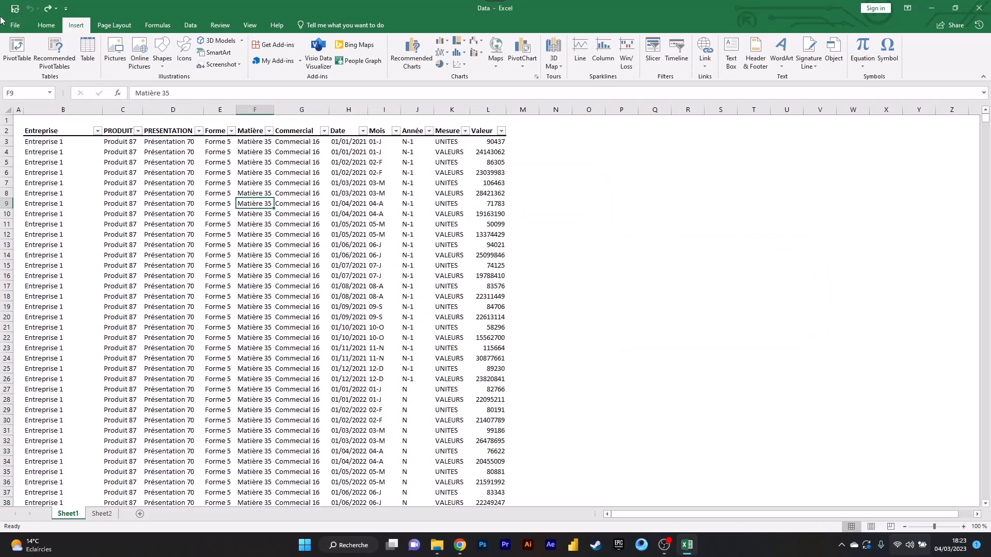
- Check the source range proposed for a PivotTable from a Matière data cell, without creating the table
left_click(17, 46)
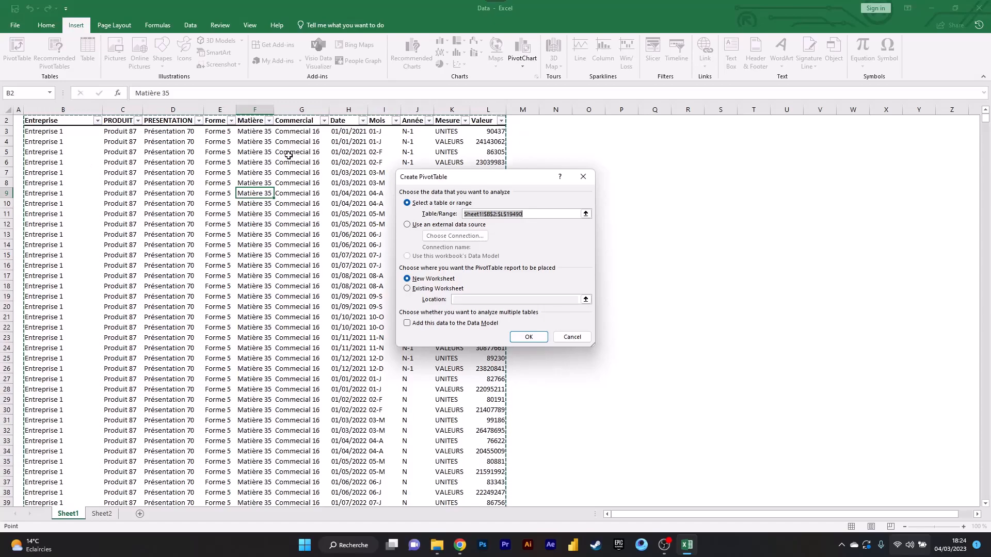
key("Escape")
left_click(184, 174)
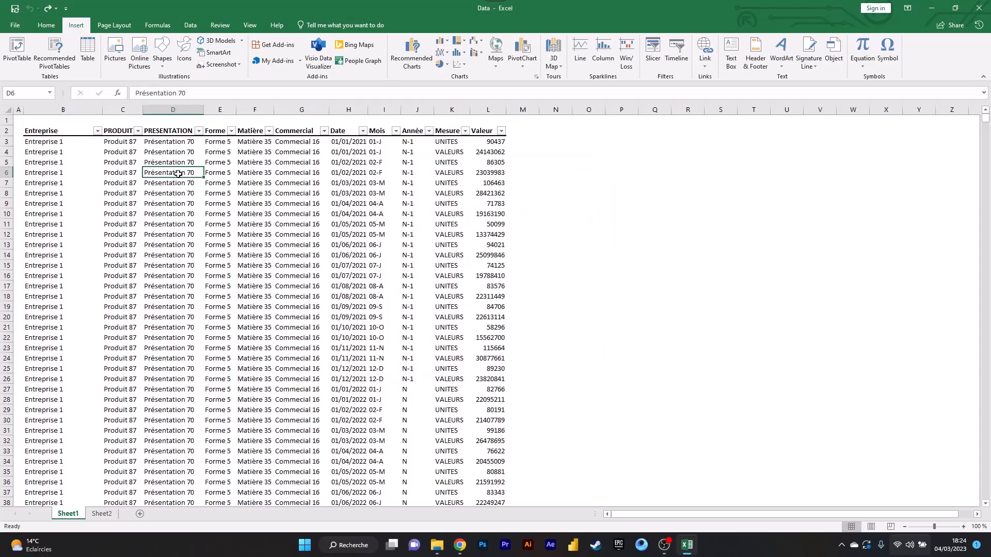
left_click(268, 175)
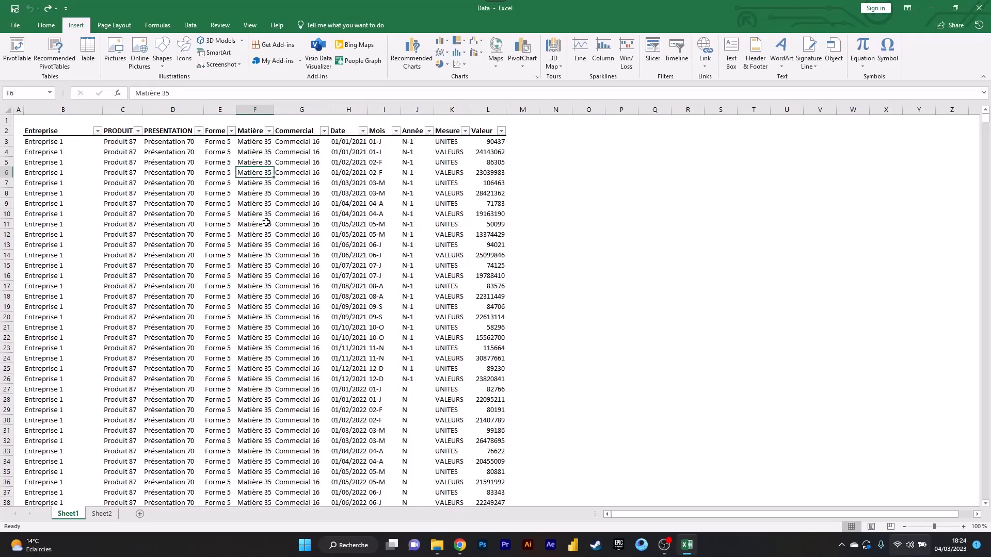
- Select the whole Sheet1 data region from a cell inside it, and again by extending the header rows down to the last row
left_click(167, 176)
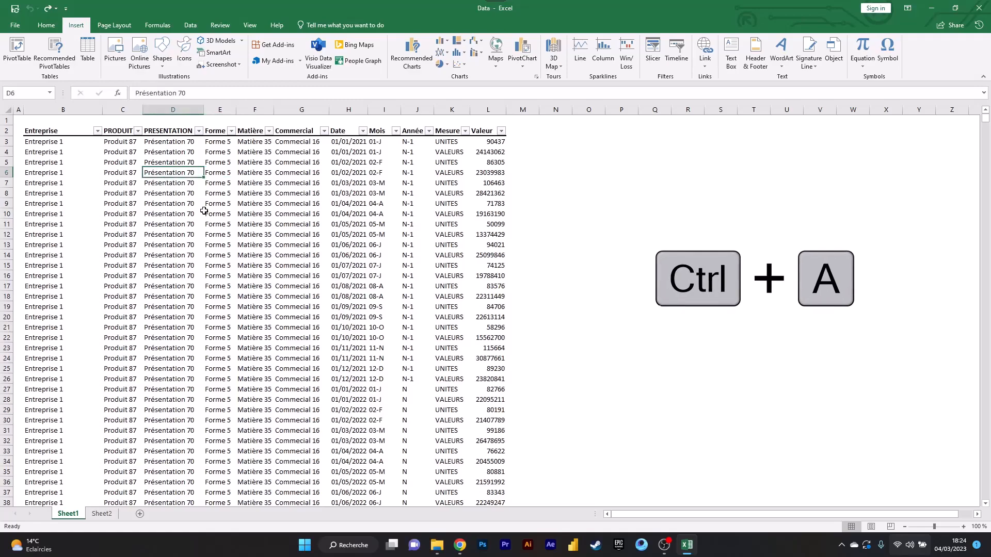
key("ctrl+a")
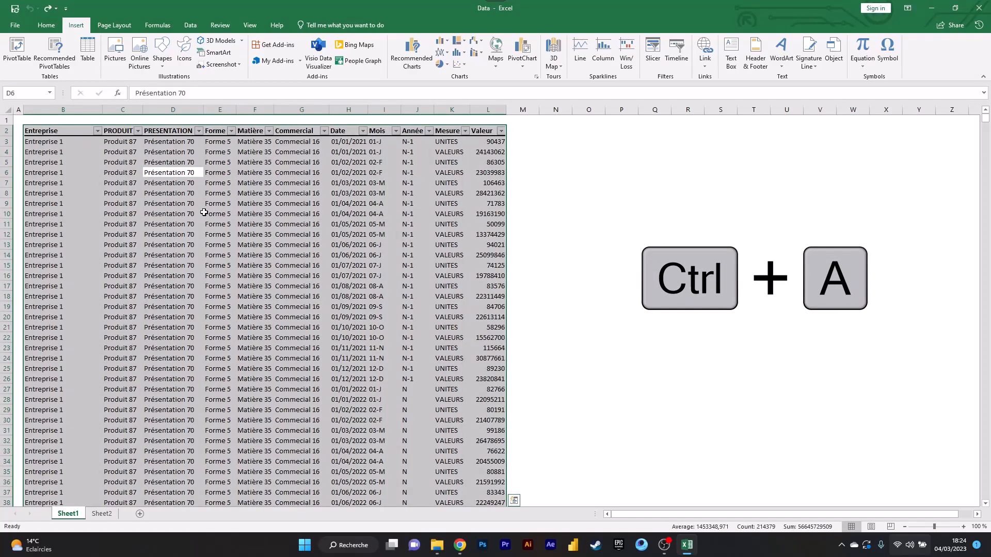
left_click_drag(72, 132, 492, 207)
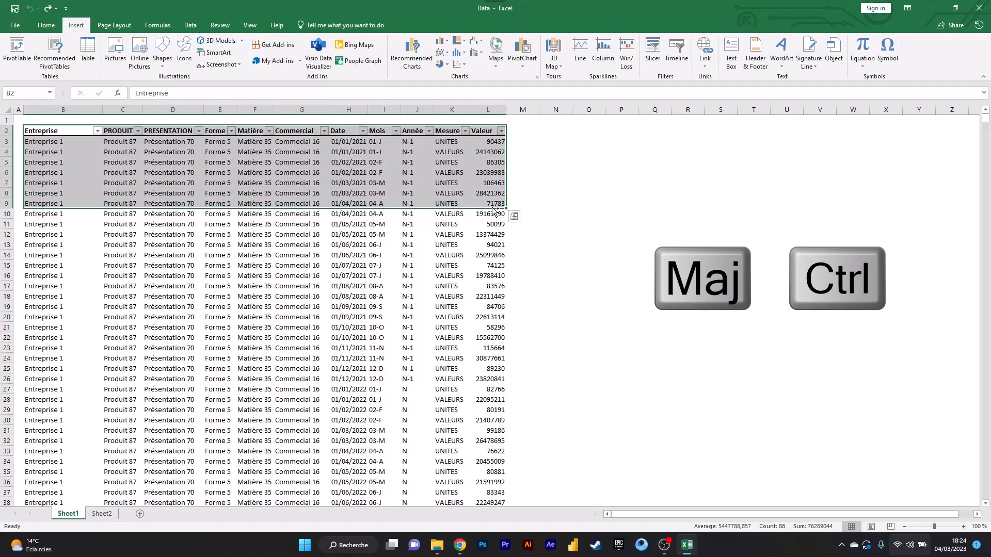
key("ctrl+shift+Down")
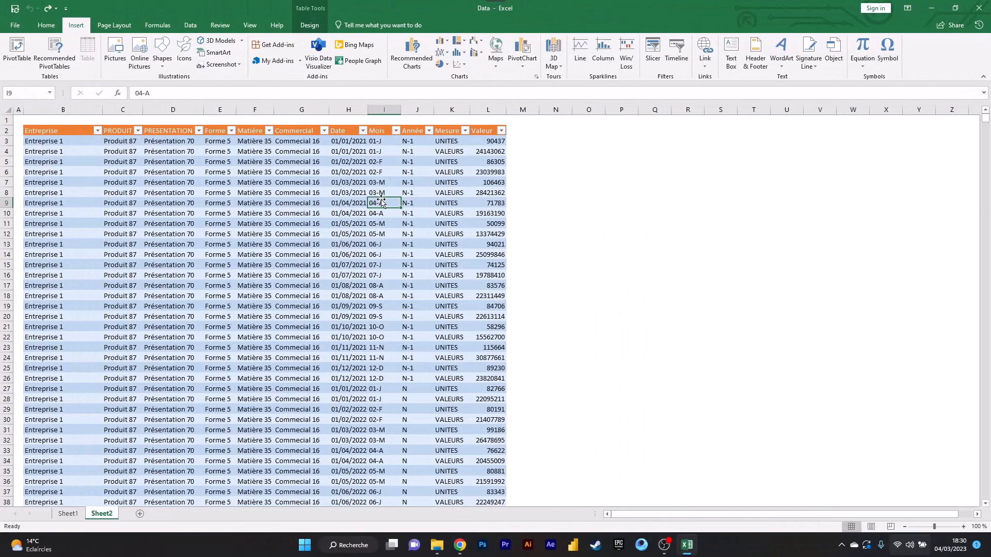
- Check which source the PivotTable command proposes from a Date cell in the Sheet2 formatted table, without creating the PivotTable
left_click(173, 205)
left_click(245, 174)
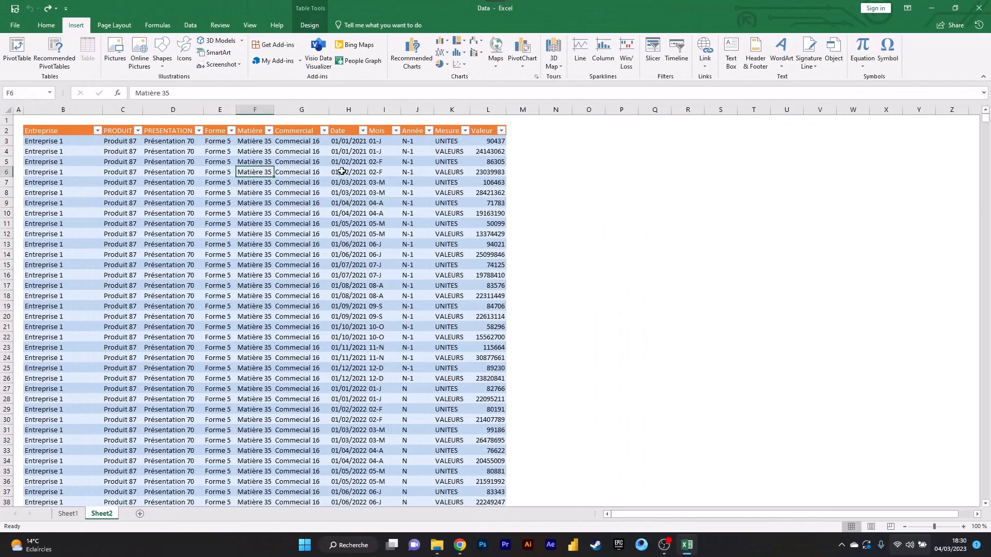
left_click(339, 170)
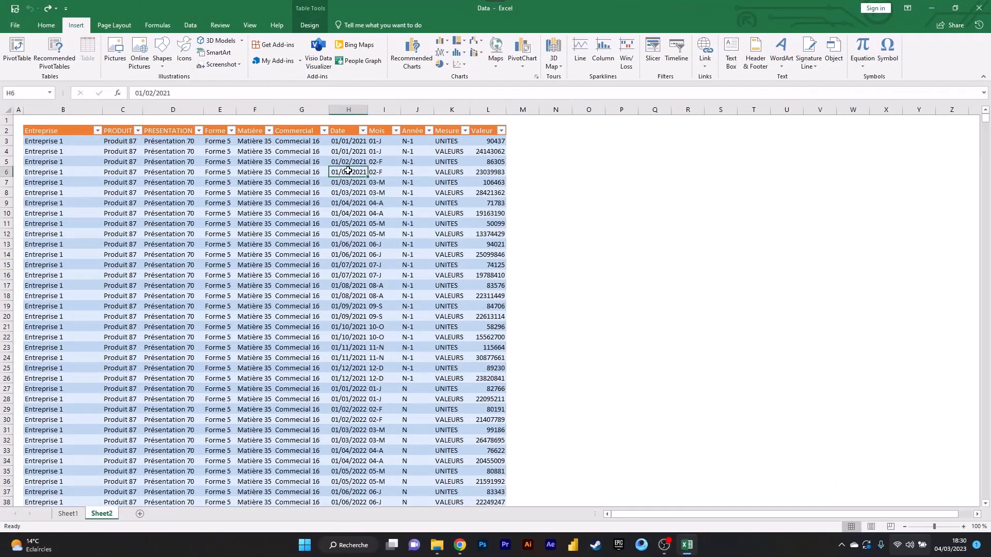
left_click(12, 48)
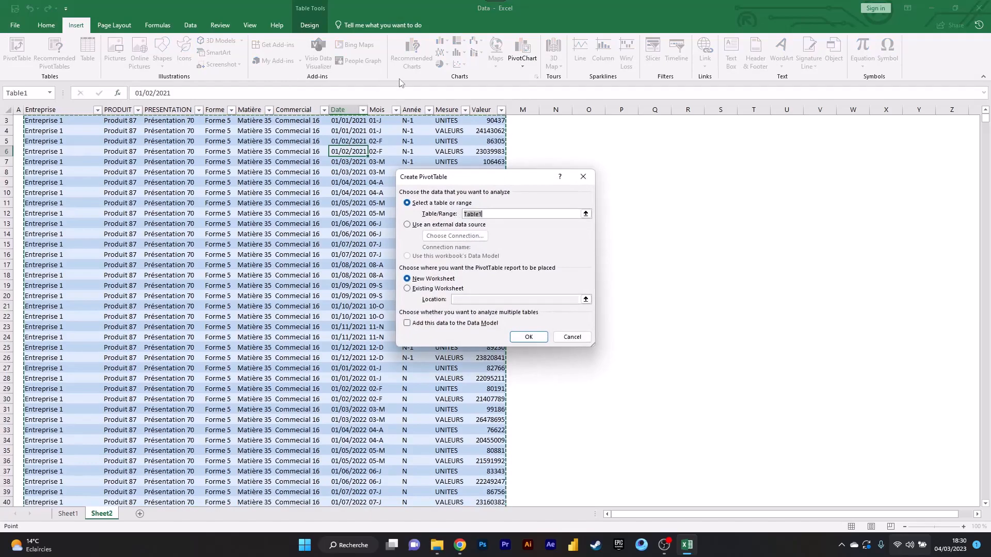
left_click(572, 337)
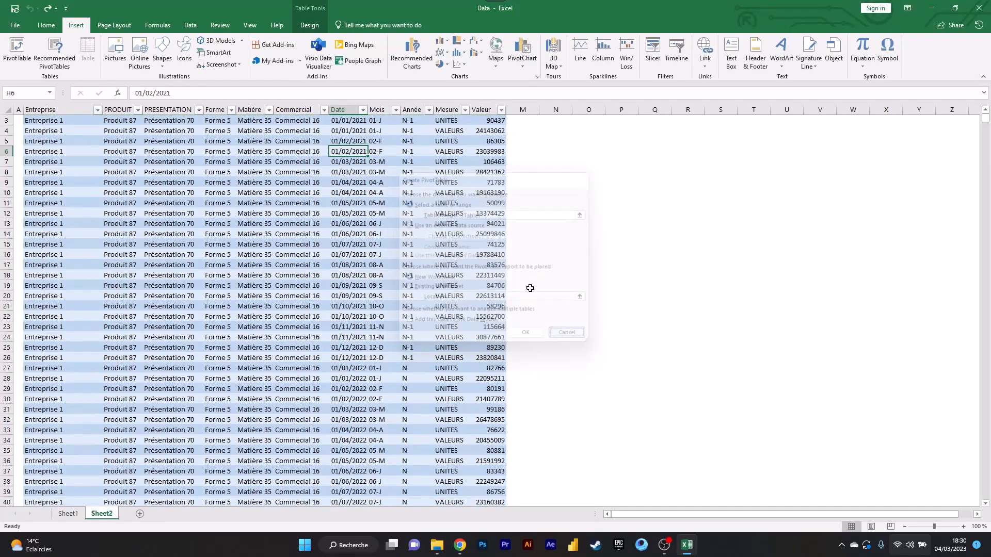
- Clear the Date header in cell H2 of the Sheet2 table and fit column H's width to its contents
left_click(348, 131)
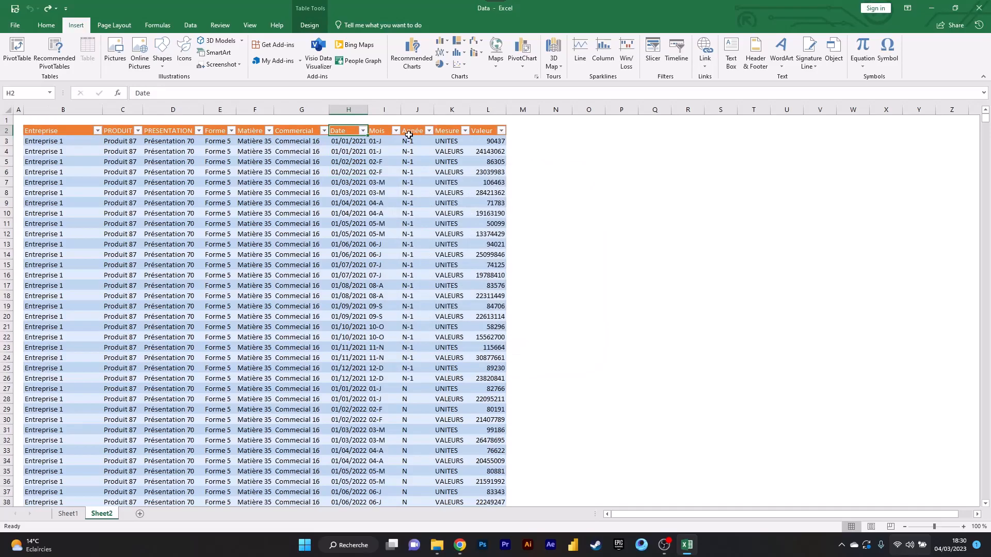
key("BackSpace")
key("Return")
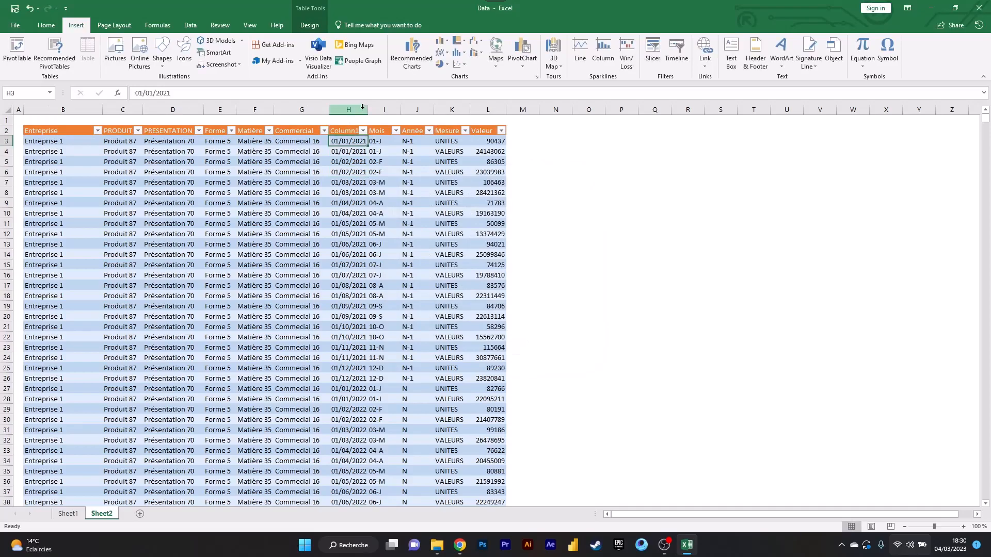
double_click(368, 109)
left_click(350, 131)
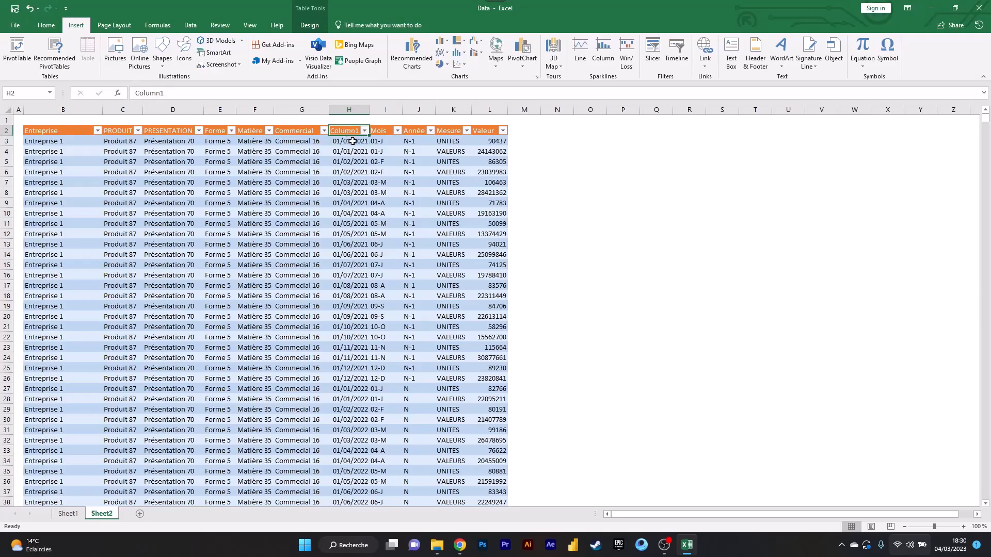
- Undo the column H width change and the clearing of the Date header
key("ctrl+z")
key("ctrl+z")
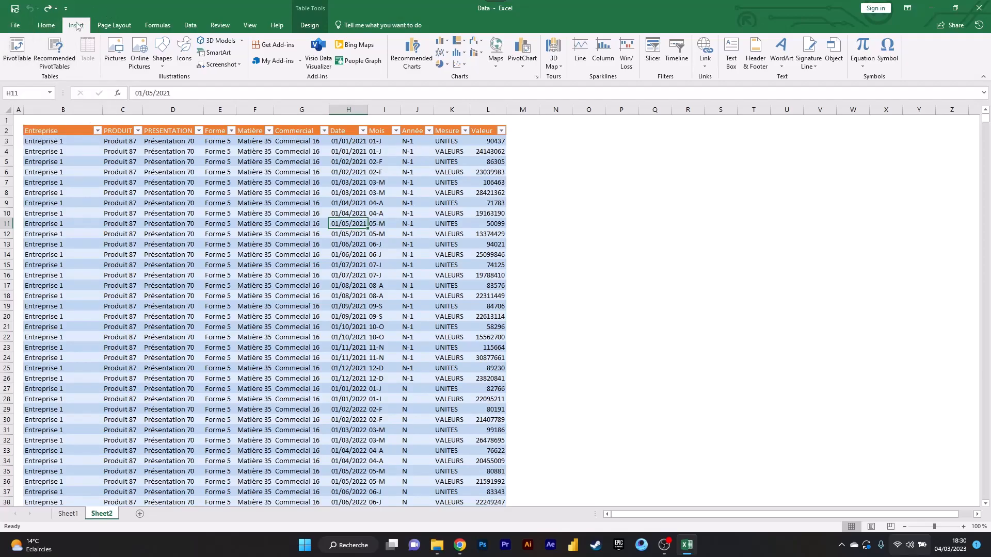
- Add the PivotTable command to the Quick Access Toolbar
right_click(18, 47)
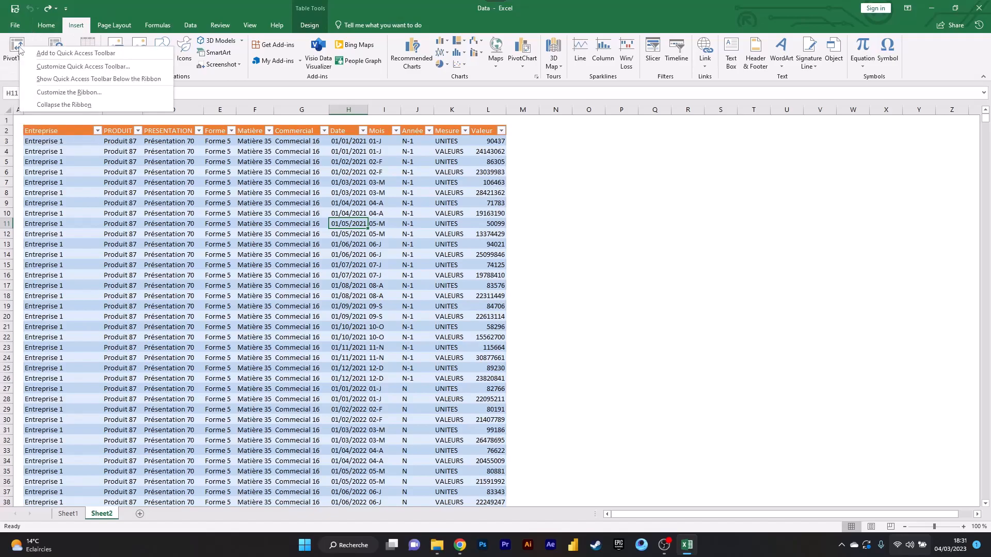
left_click(80, 58)
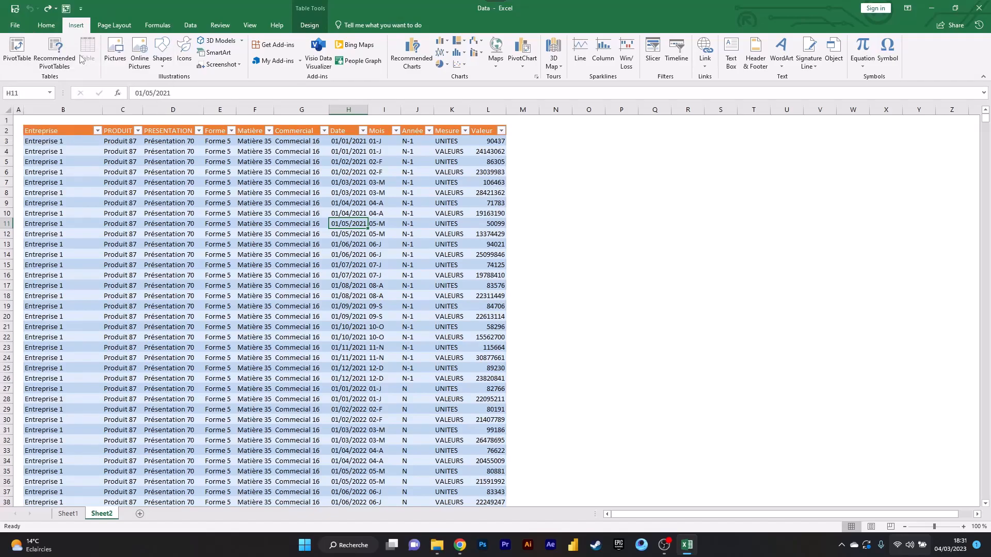
right_click(66, 11)
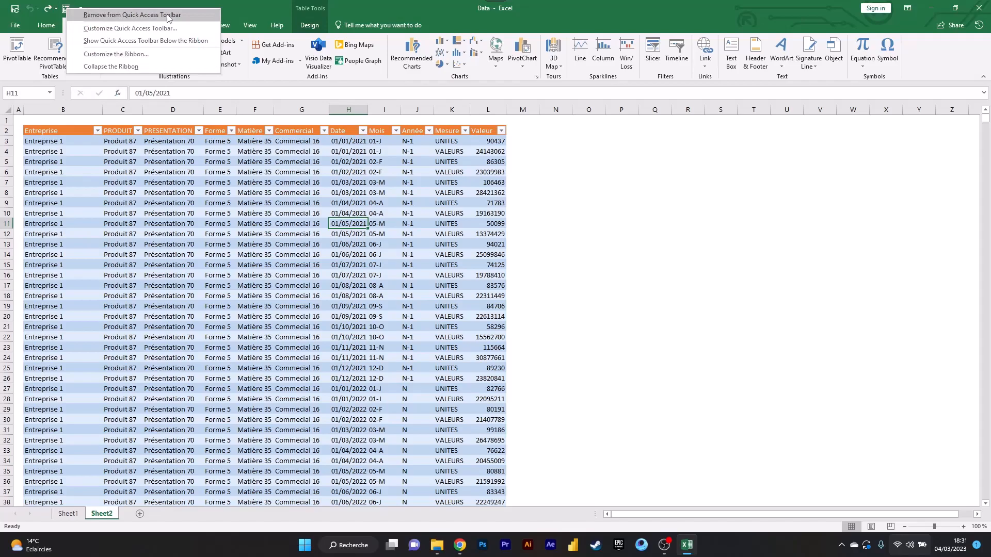
left_click(178, 172)
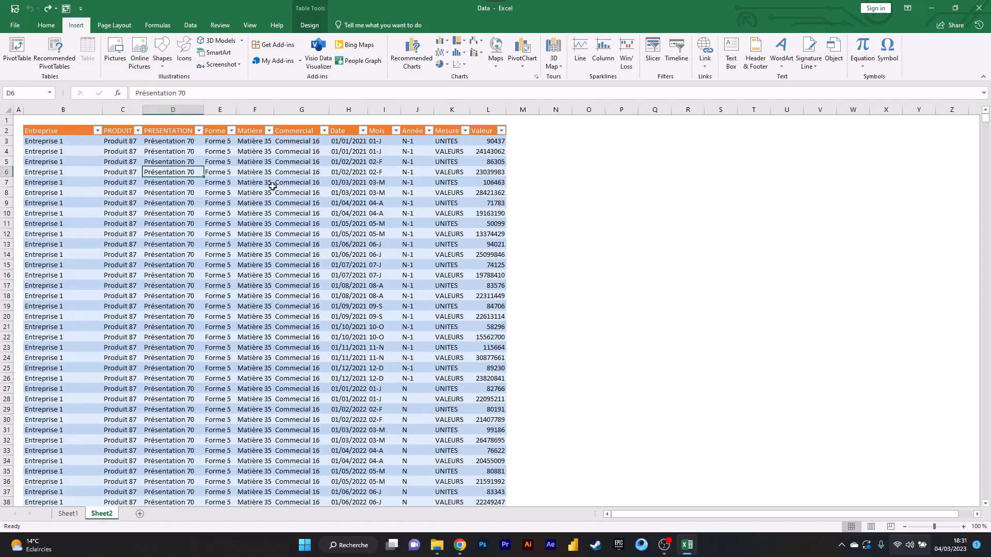
- Format the Sheet1 data region B2:L19490 as a table with a medium style, without treating its first row as headers
key("ctrl+Page_Up")
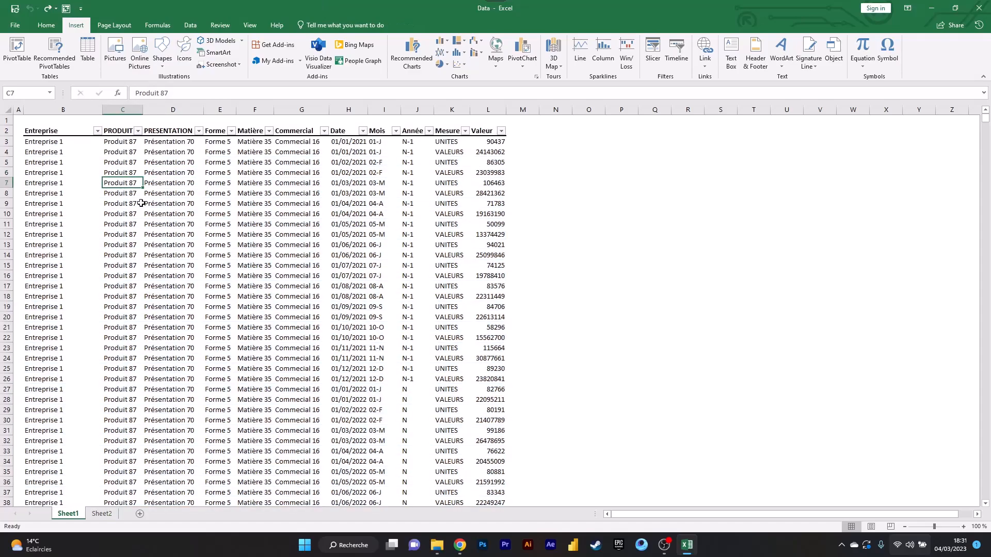
key("ctrl+a")
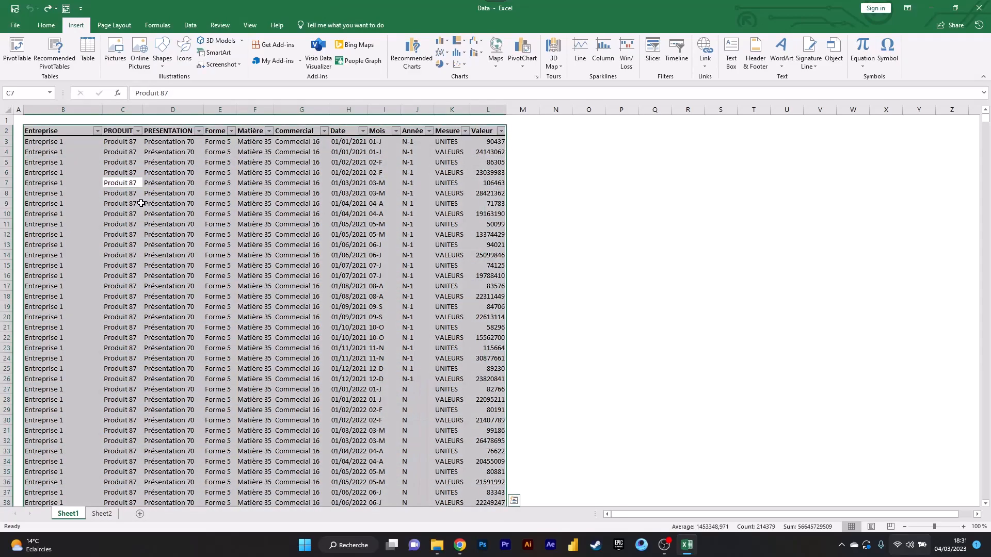
left_click(45, 25)
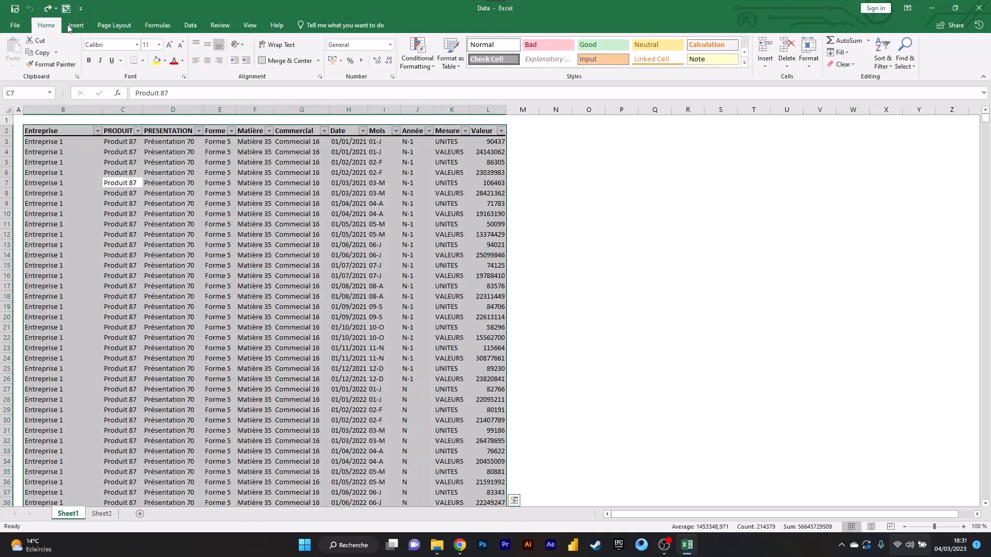
left_click(451, 58)
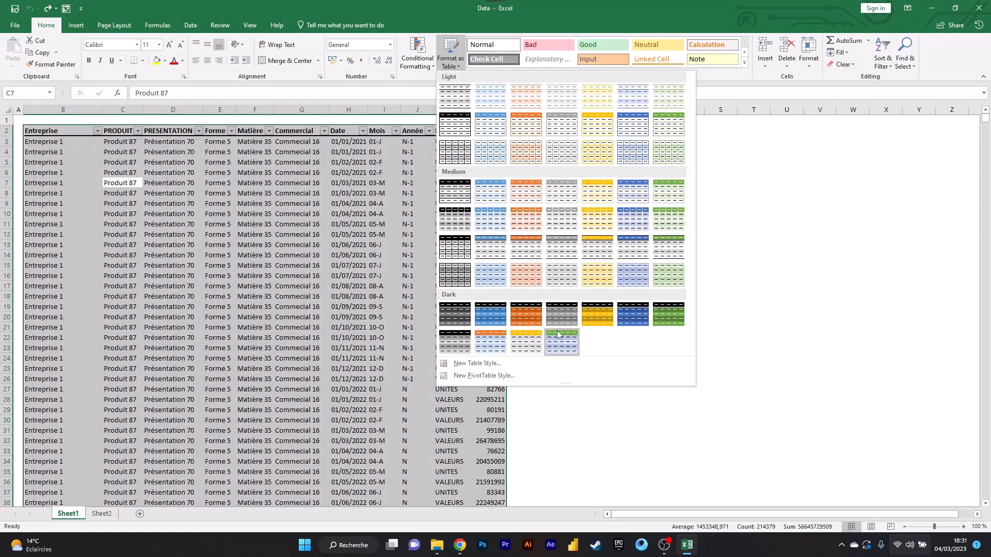
left_click(466, 269)
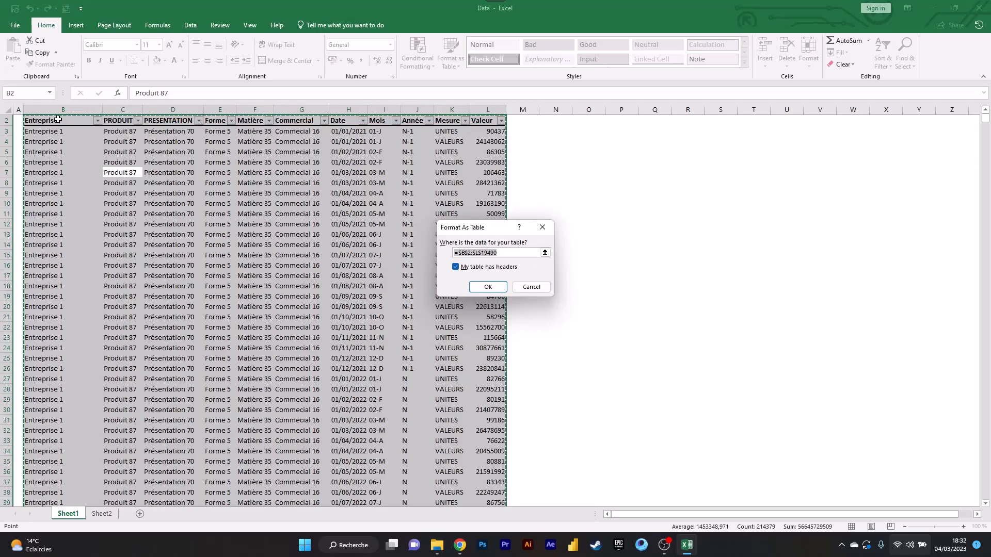
left_click(468, 268)
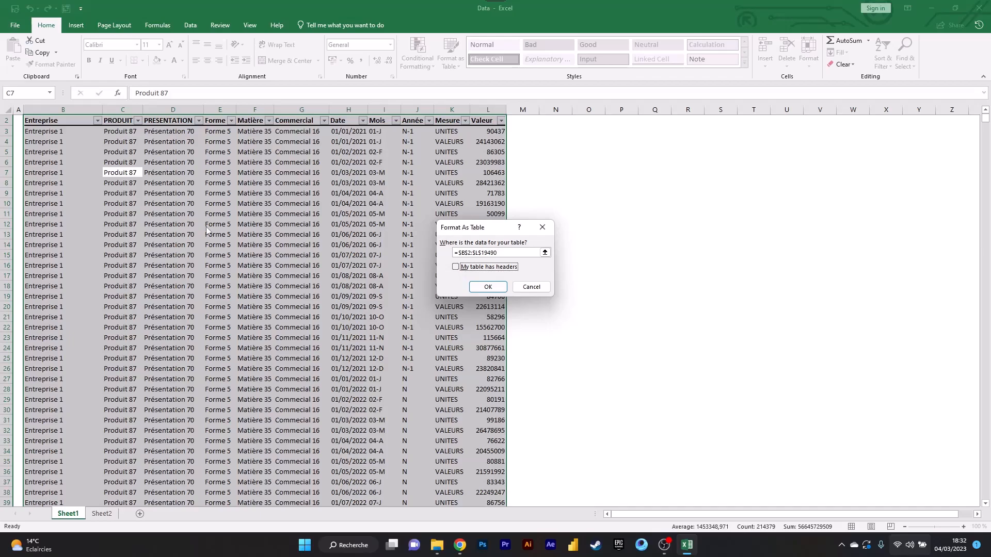
left_click(488, 285)
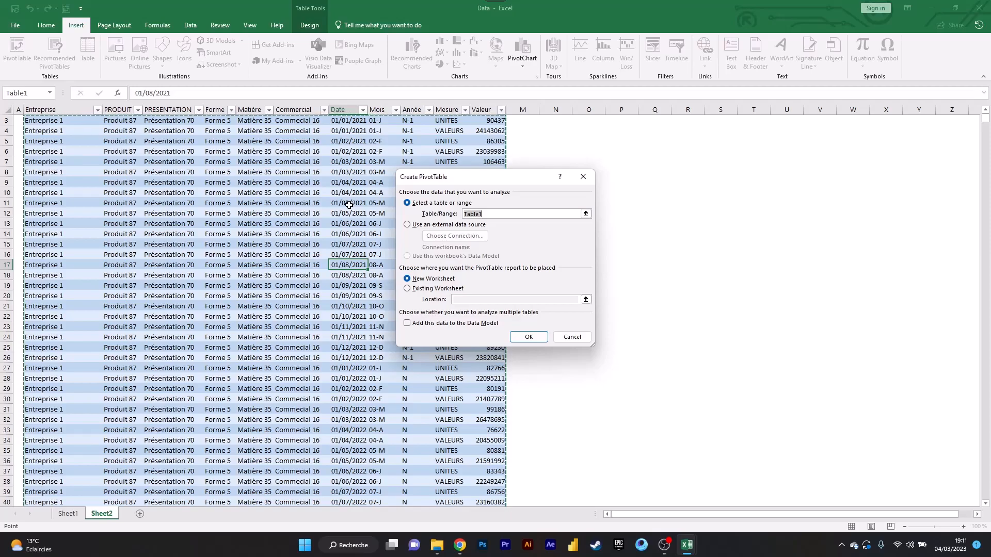
- Set the new PivotTable's source range to Sheet1!$B$2:$L$19490, from the Entreprise header down to the last data row
left_click(585, 214)
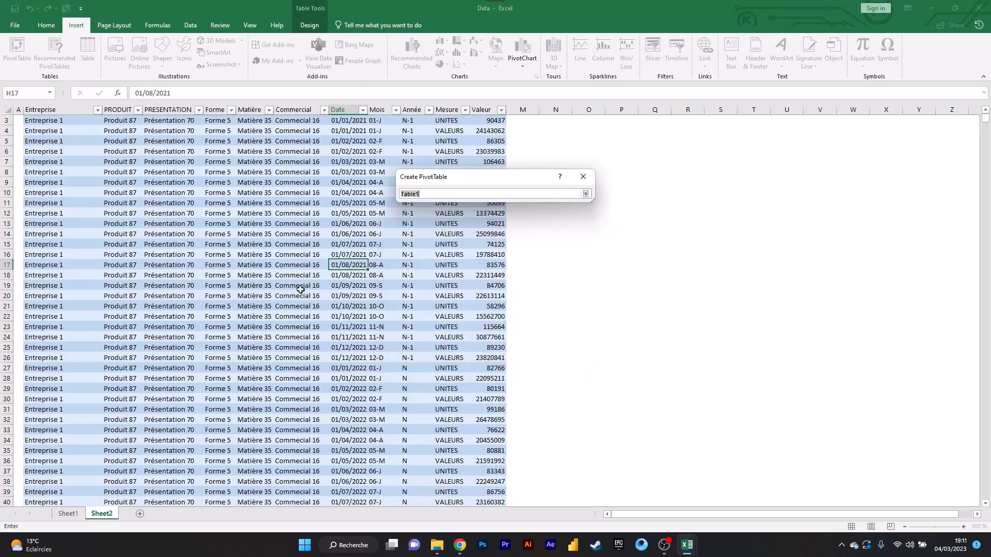
left_click(67, 513)
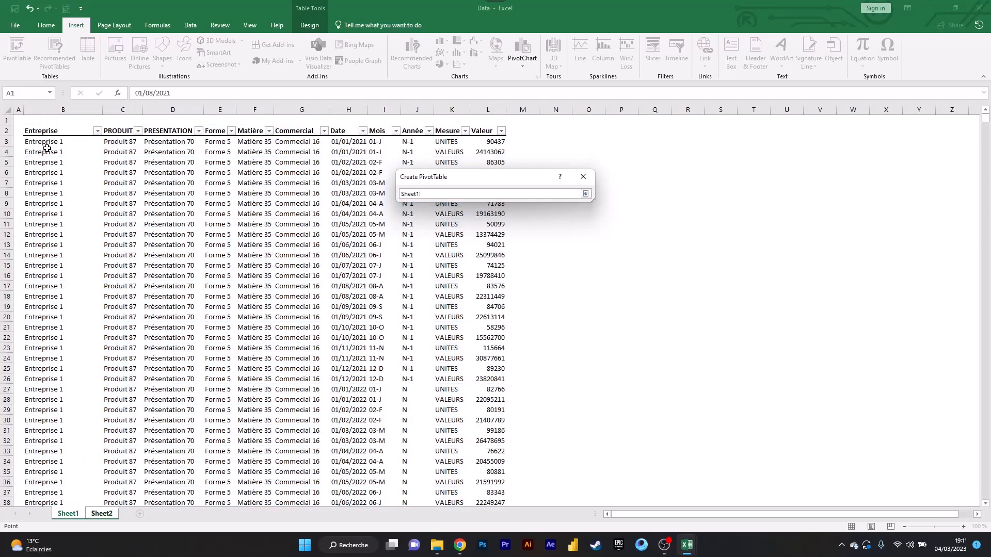
key("ctrl+shift+Right")
key("ctrl+shift+Down")
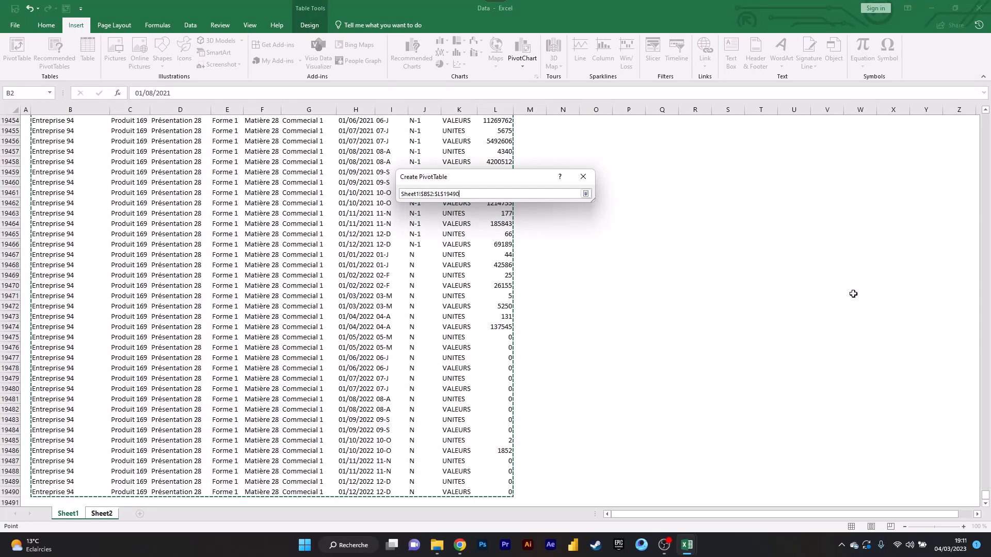
left_click_drag(985, 495, 953, 114)
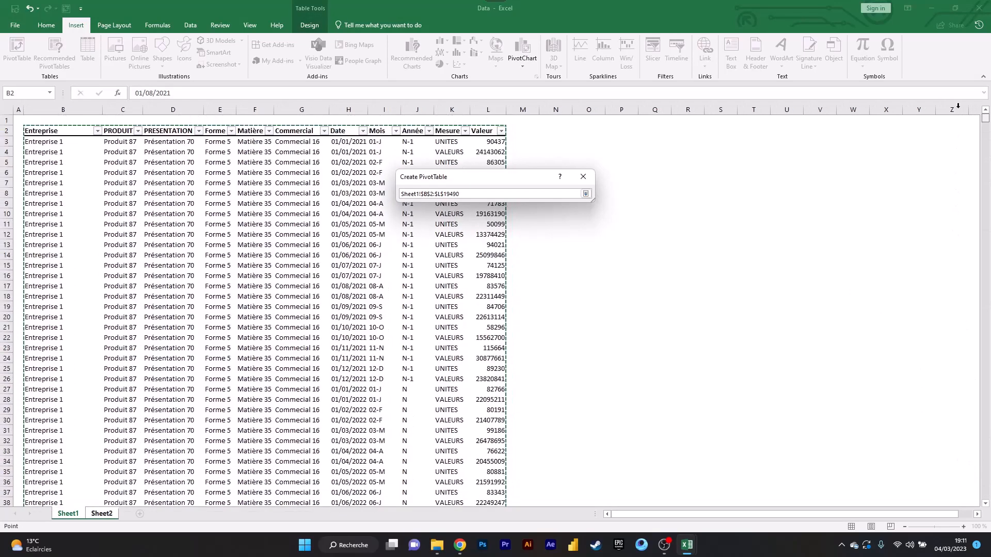
left_click(585, 194)
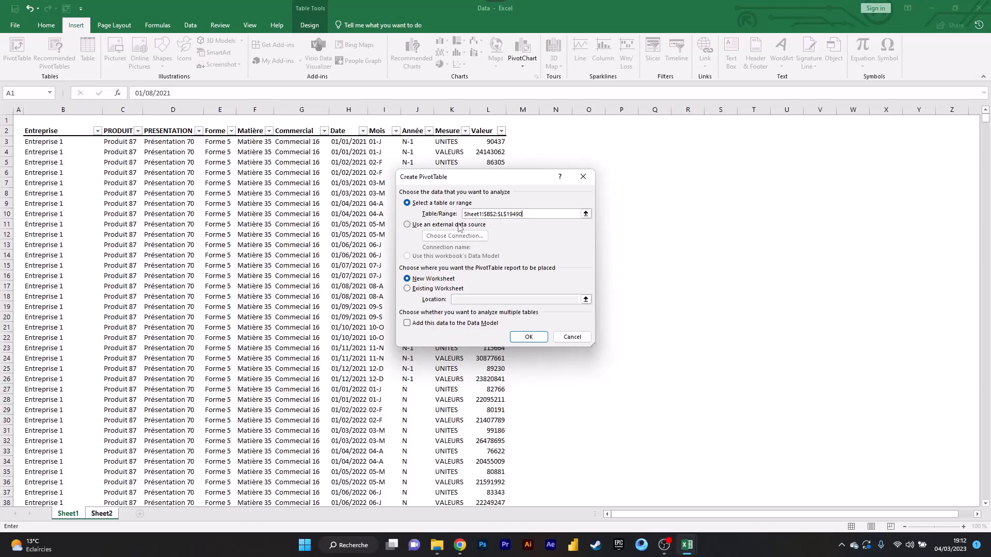
- Switch the PivotTable source to an external data file and connect to its Sheet2$ table
left_click(412, 226)
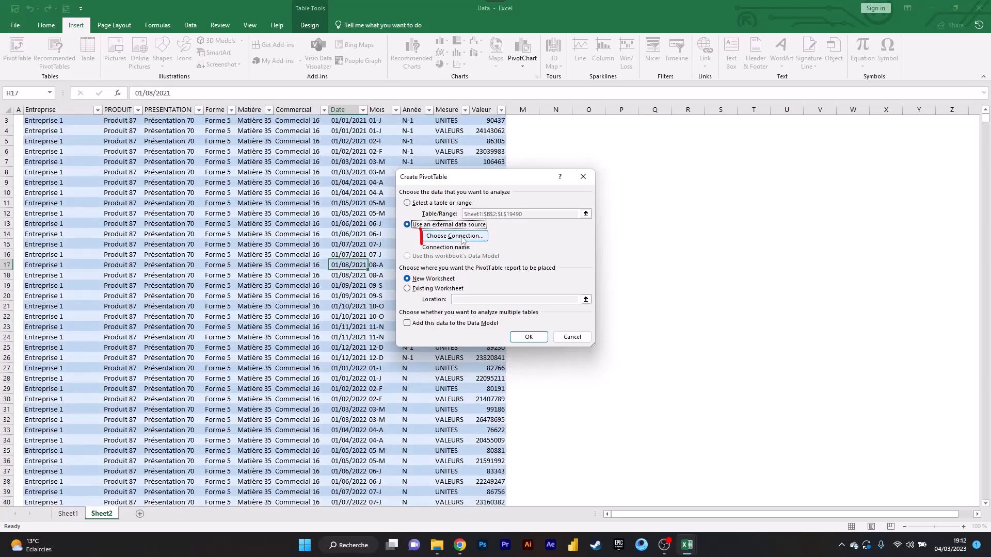
left_click(468, 238)
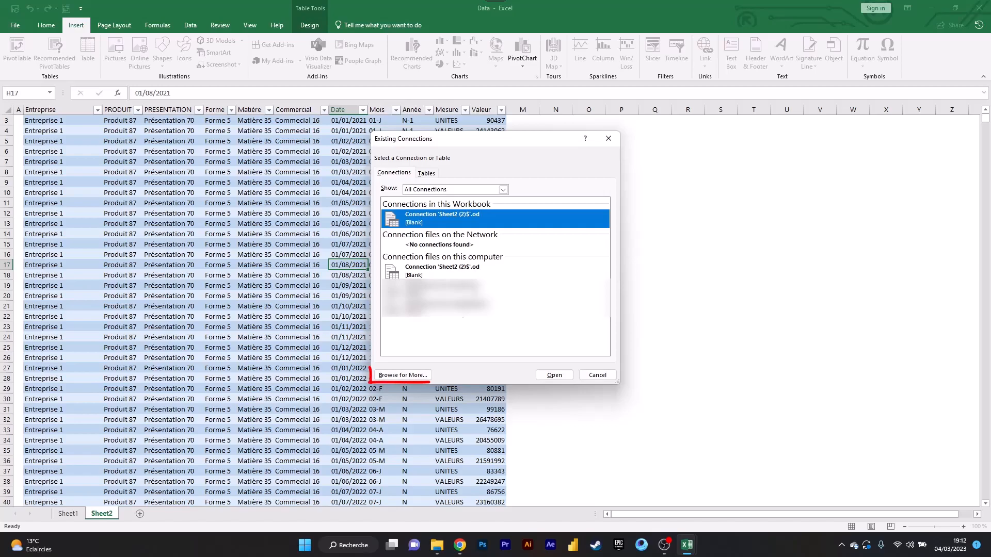
left_click(402, 375)
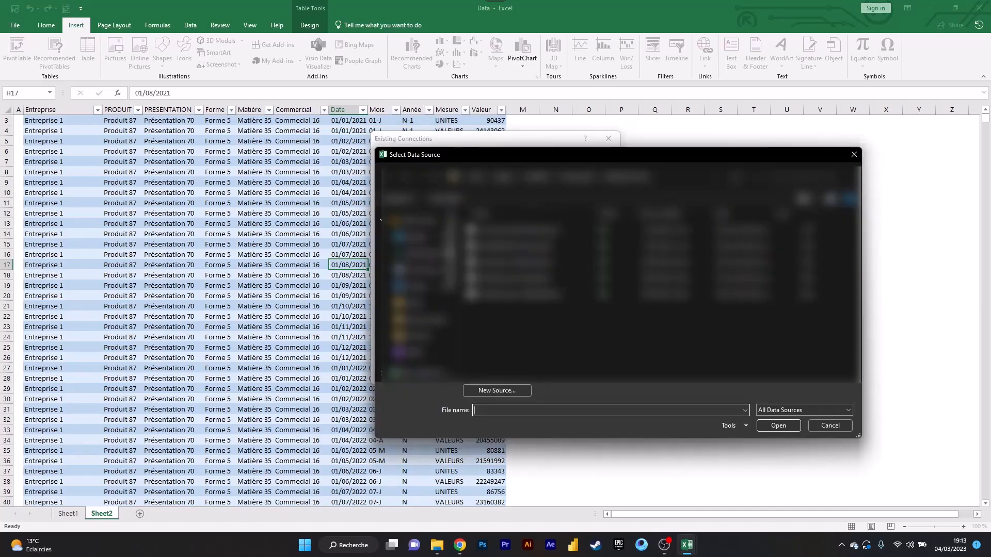
left_click(423, 287)
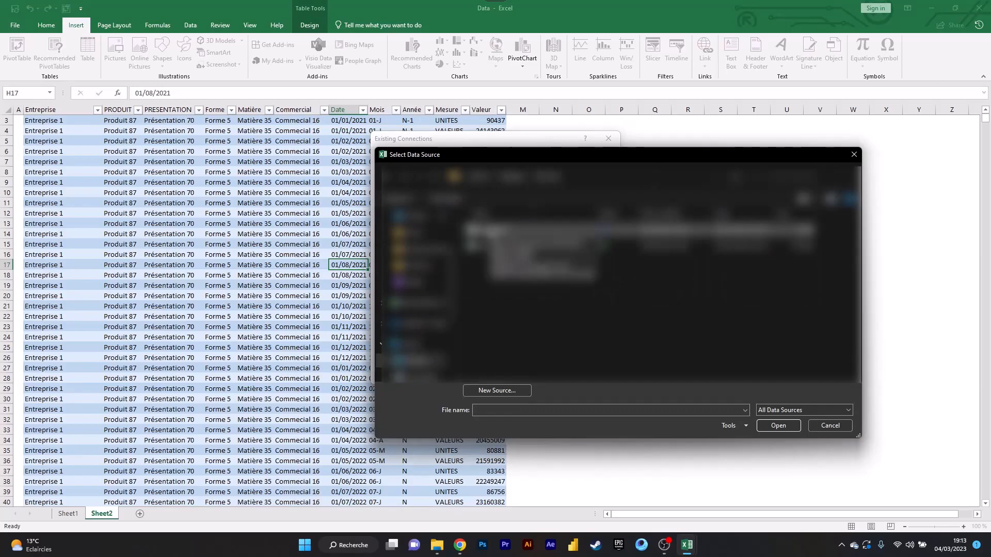
double_click(502, 232)
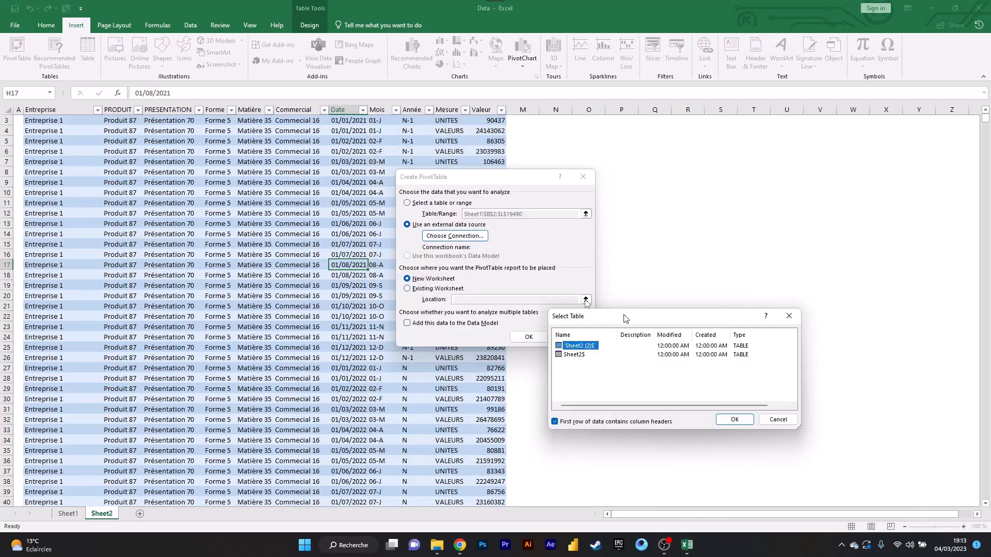
left_click_drag(625, 316, 360, 192)
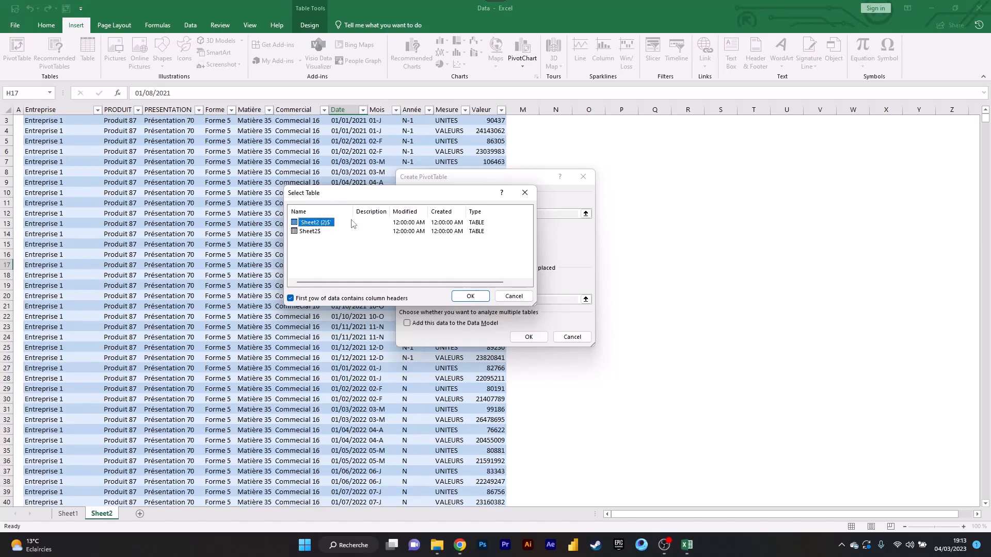
left_click(311, 231)
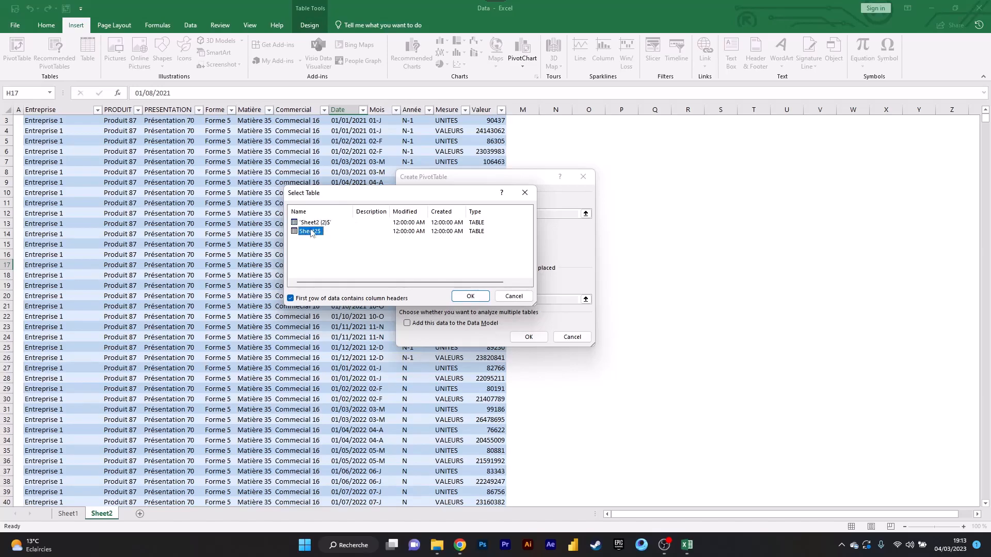
left_click(472, 296)
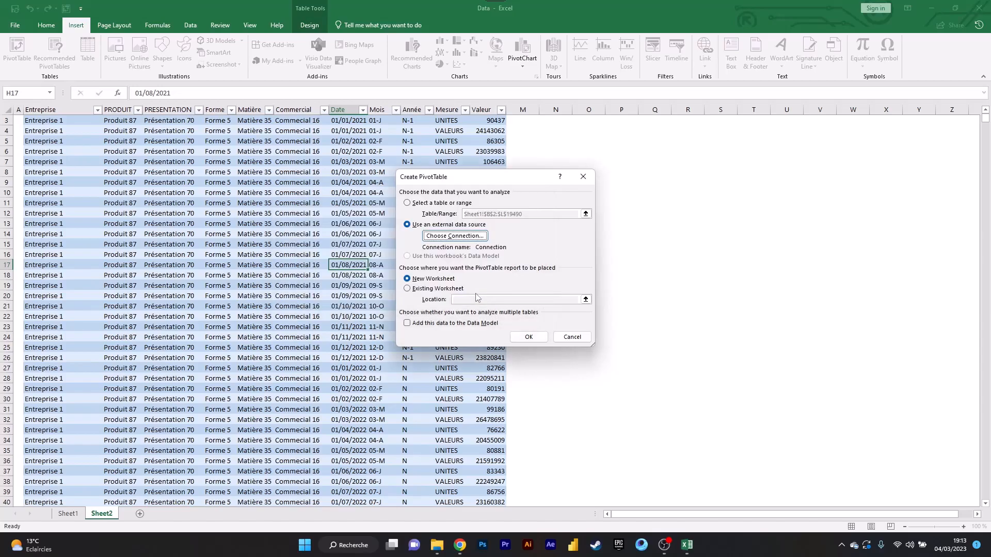
- Choose the saved connection Connection Sheet2$.od as the external source and create the PivotTable from it
left_click(458, 236)
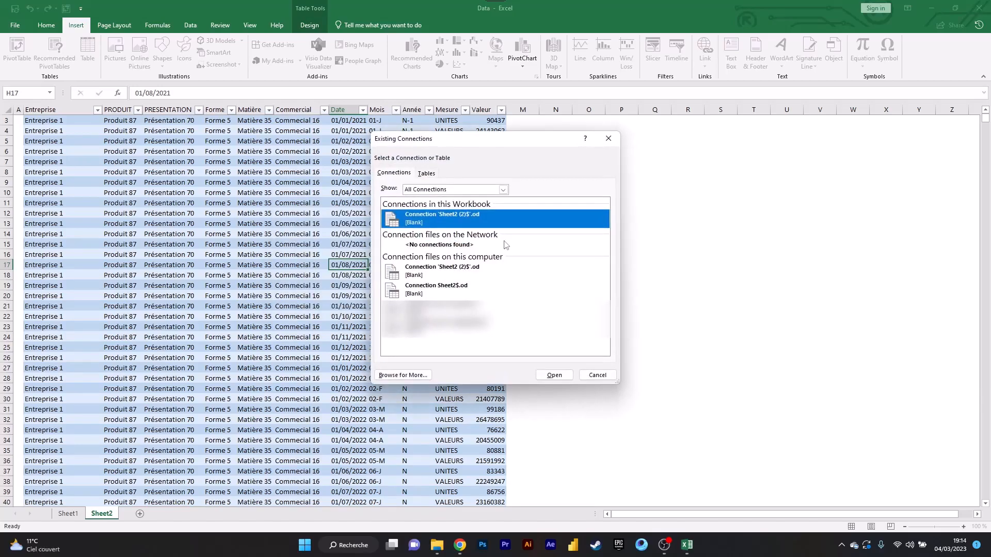
double_click(420, 292)
left_click(534, 336)
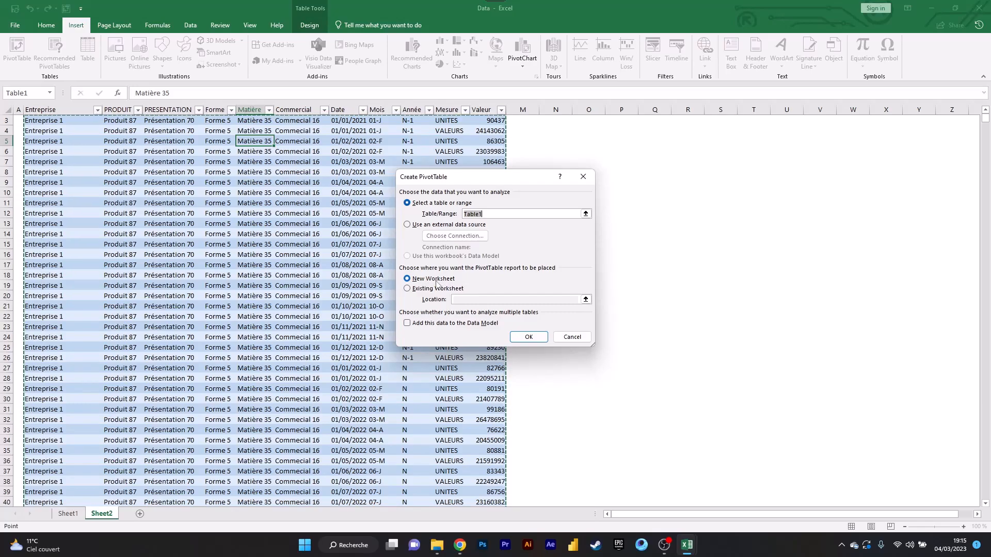
- Create a PivotTable from Table1 on a new worksheet, and another one at cell J3 of the existing Sheet6
left_click(528, 336)
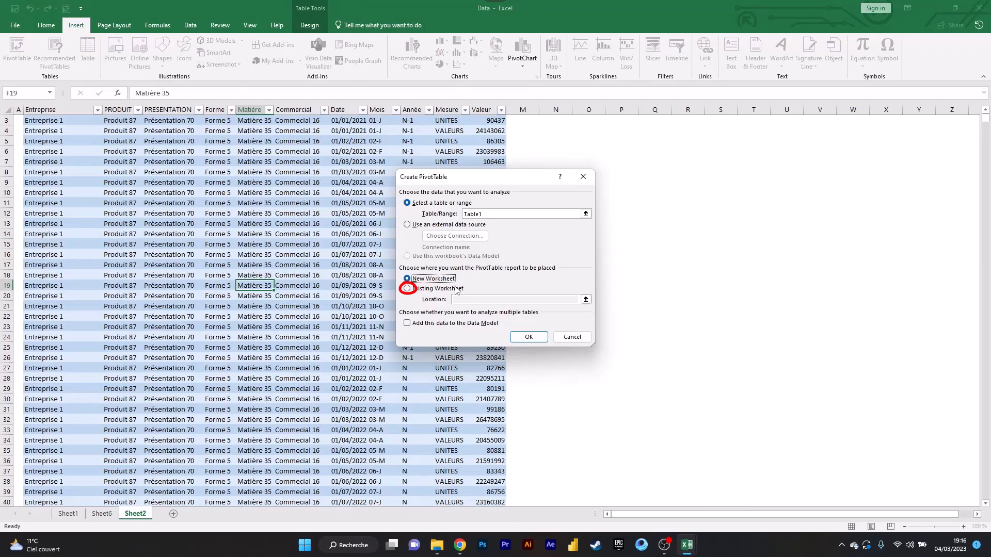
left_click(456, 289)
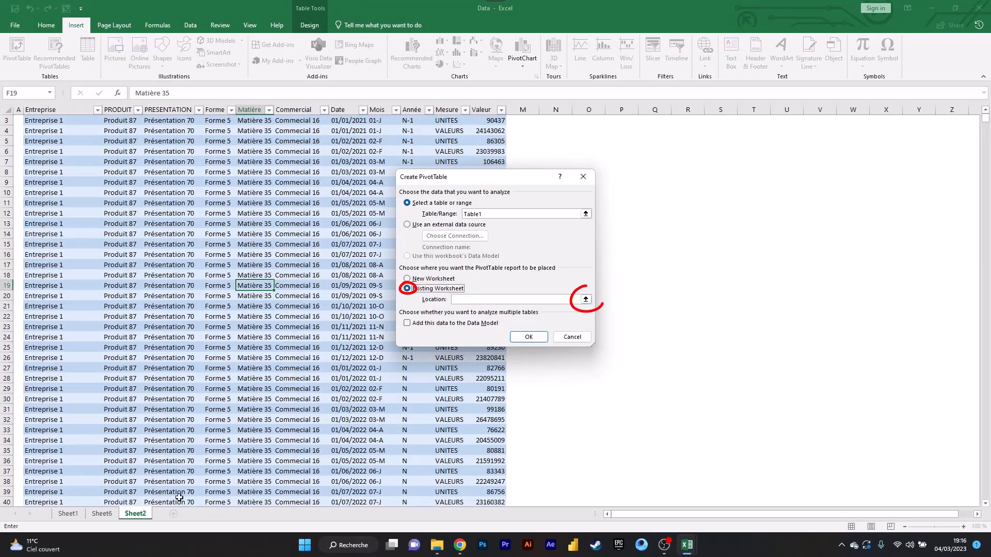
left_click(585, 299)
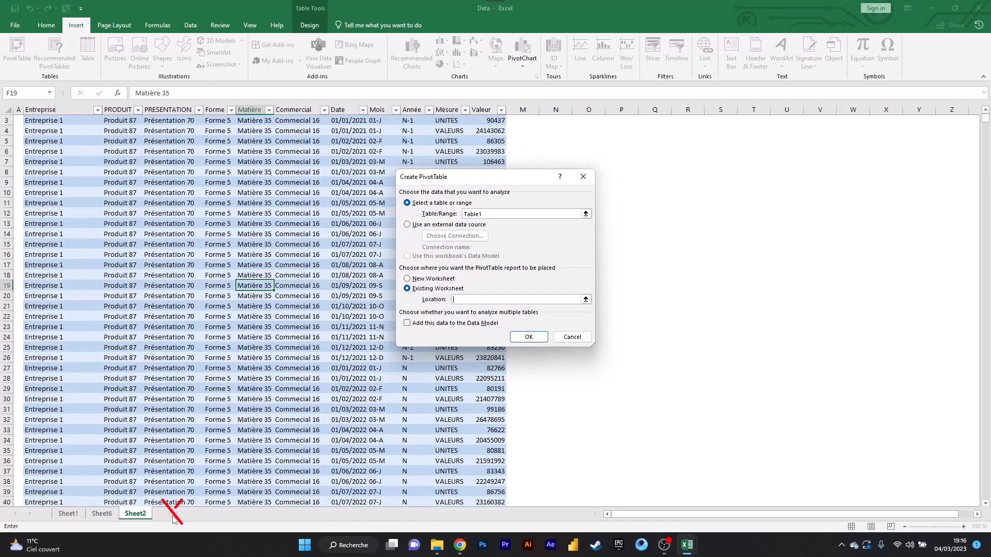
left_click(102, 514)
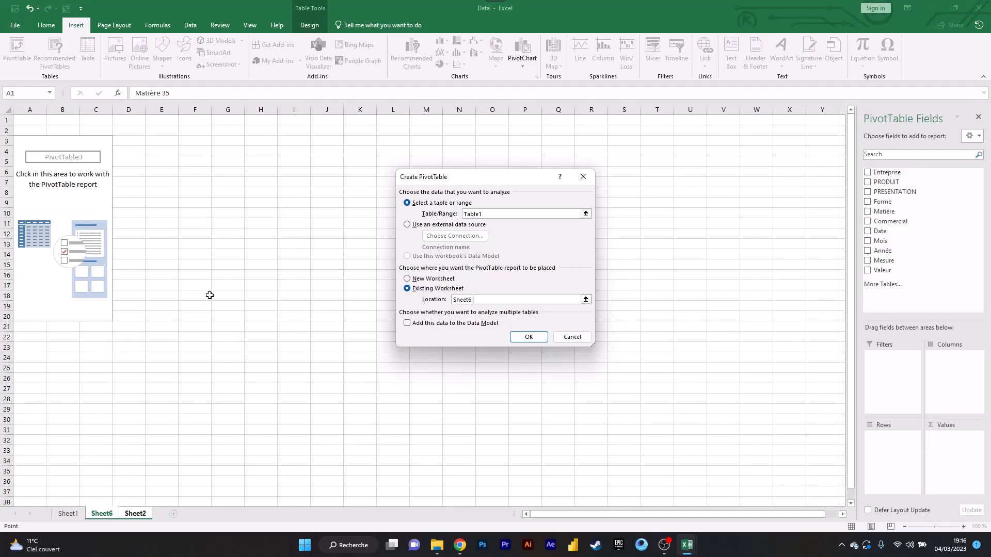
left_click(332, 142)
left_click(528, 336)
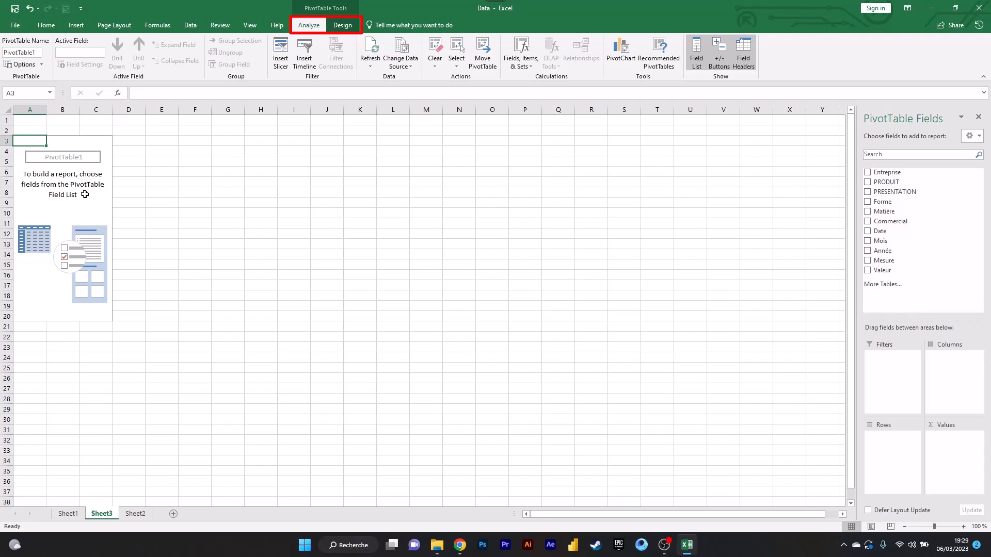
- Cycle the PivotTable Fields pane through the stacked, side-by-side, Fields Section Only, Areas Section Only (2 by 2) and (1 by 4) layouts
left_click(197, 195)
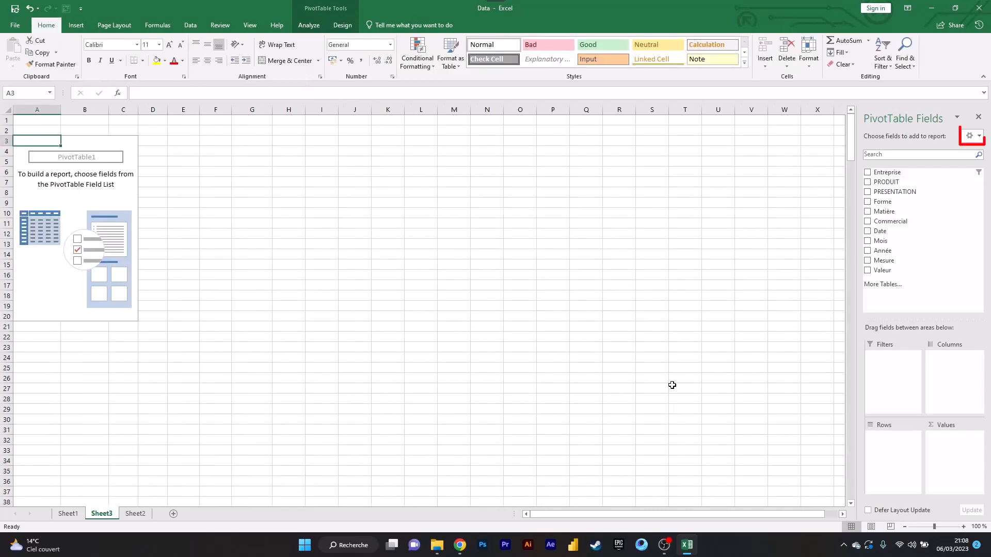
left_click(975, 136)
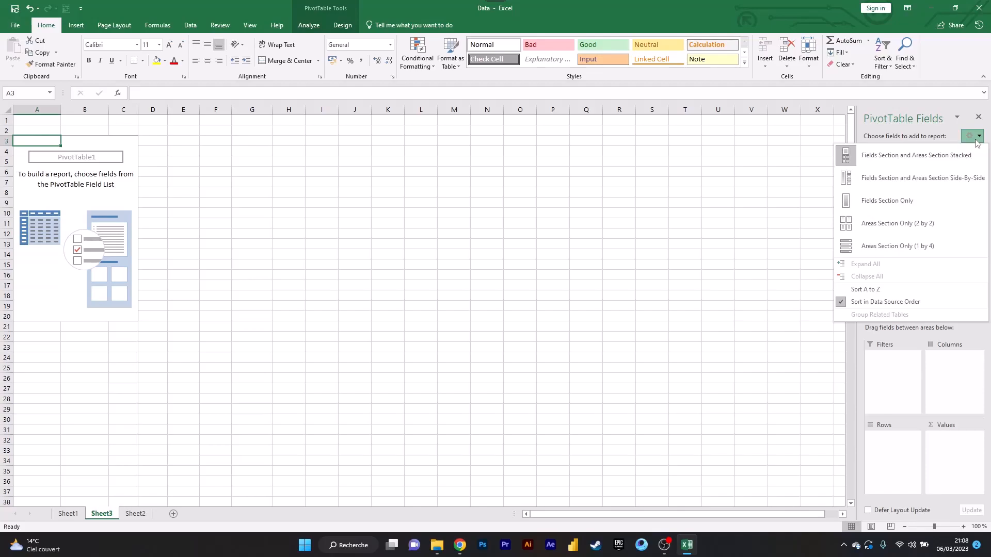
left_click(894, 160)
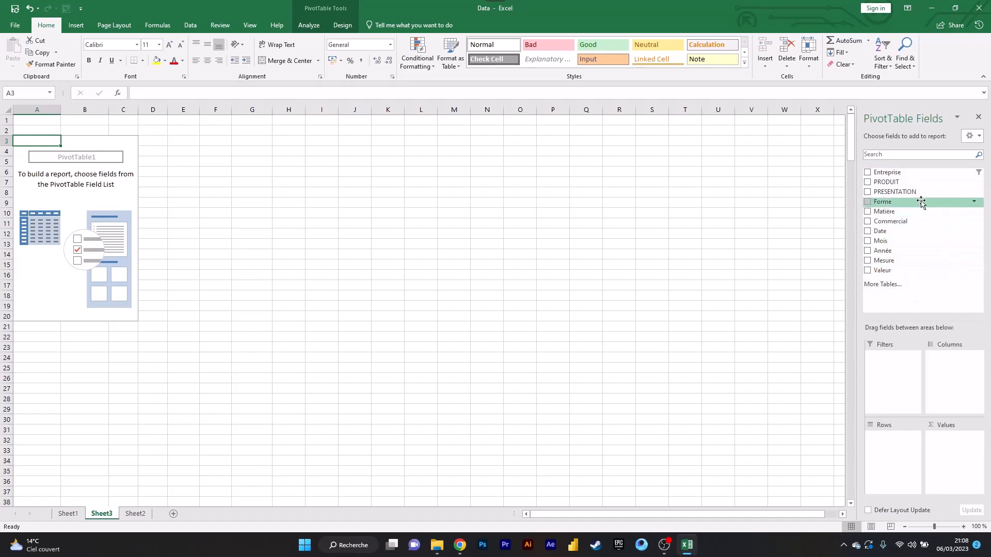
left_click(978, 138)
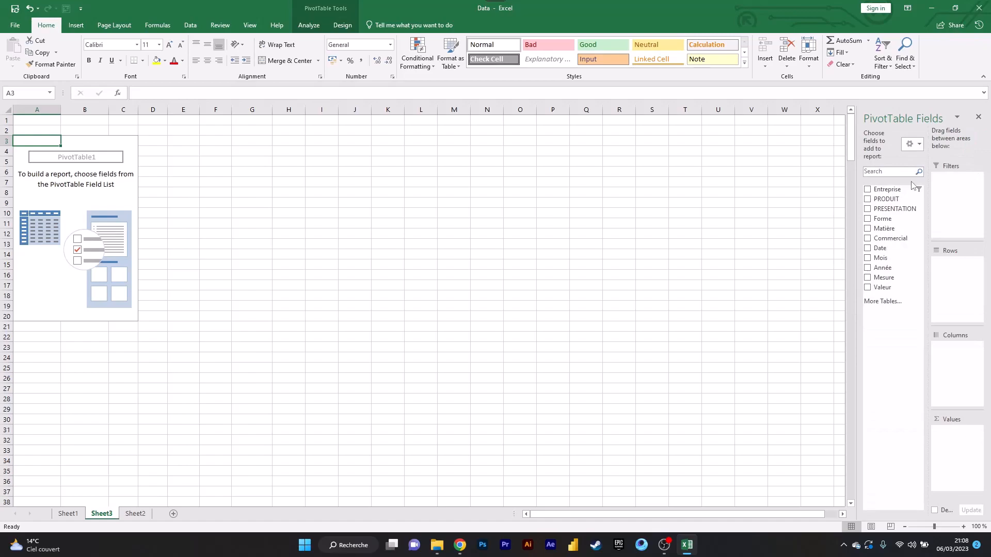
left_click(914, 145)
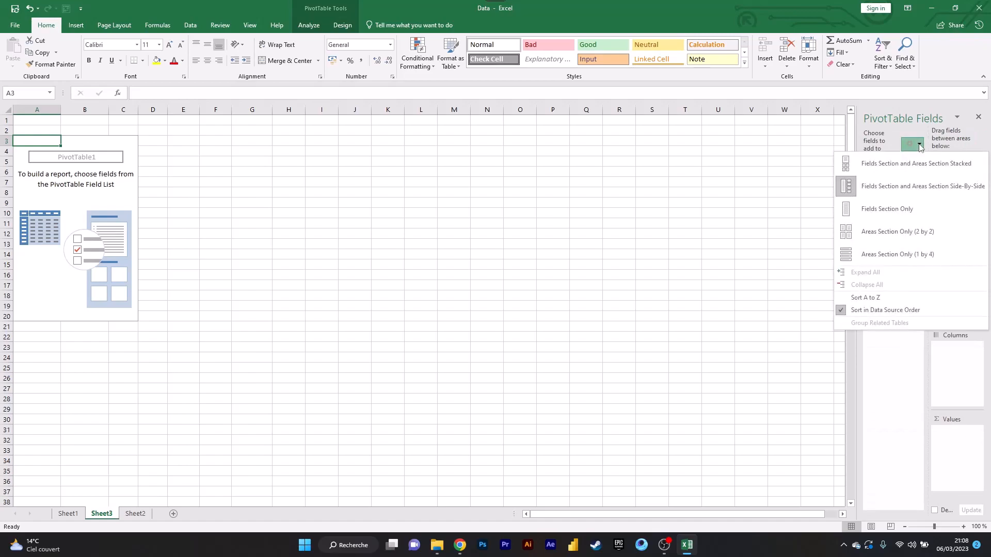
left_click(902, 212)
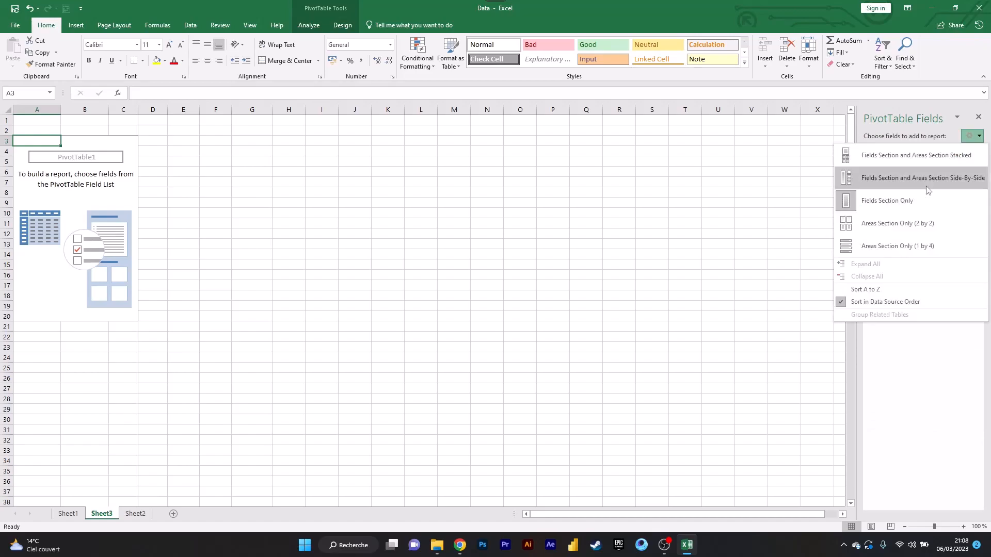
left_click(913, 228)
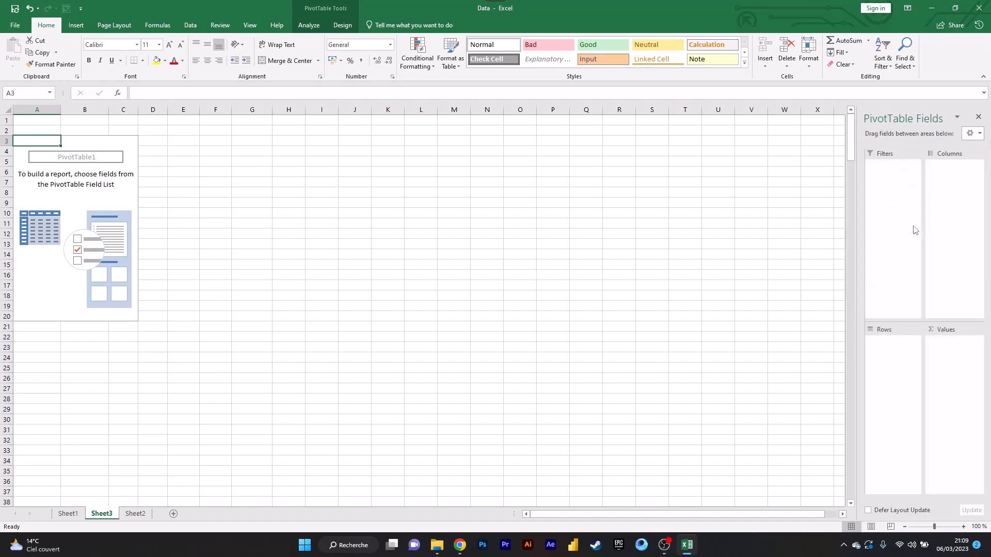
left_click(972, 133)
left_click(876, 245)
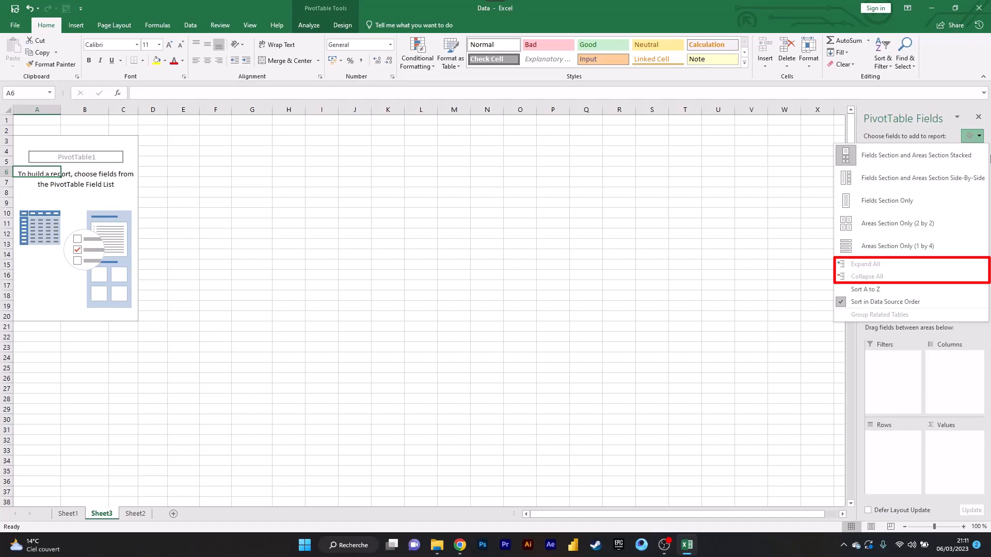
- Review the PivotTable Fields pane's layout and sorting options, and sort the field list A to Z
left_click(974, 137)
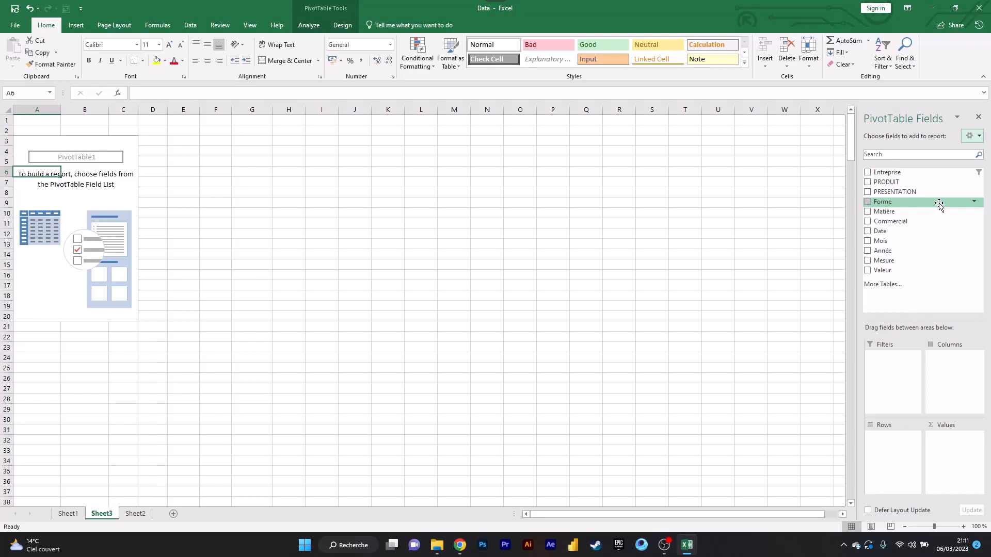
left_click(972, 136)
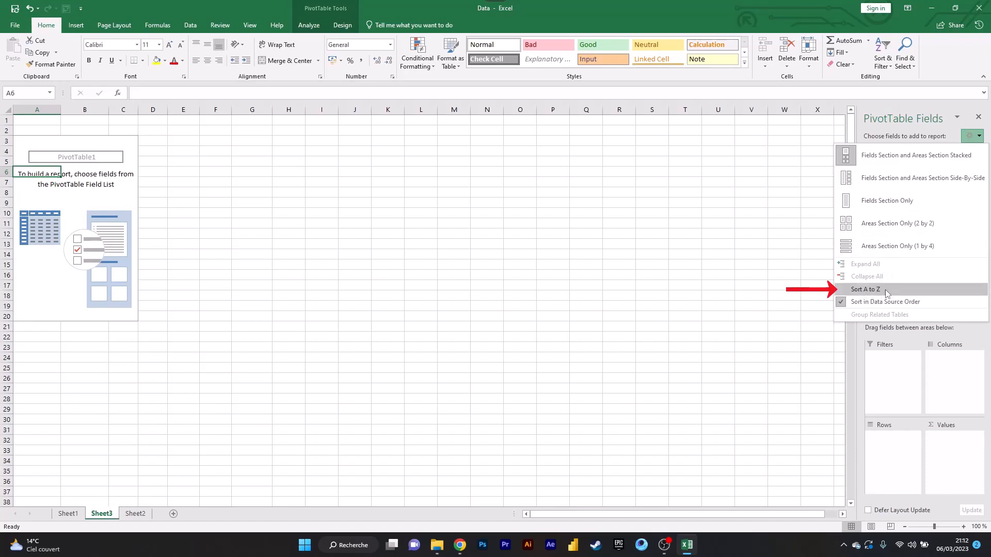
left_click(973, 135)
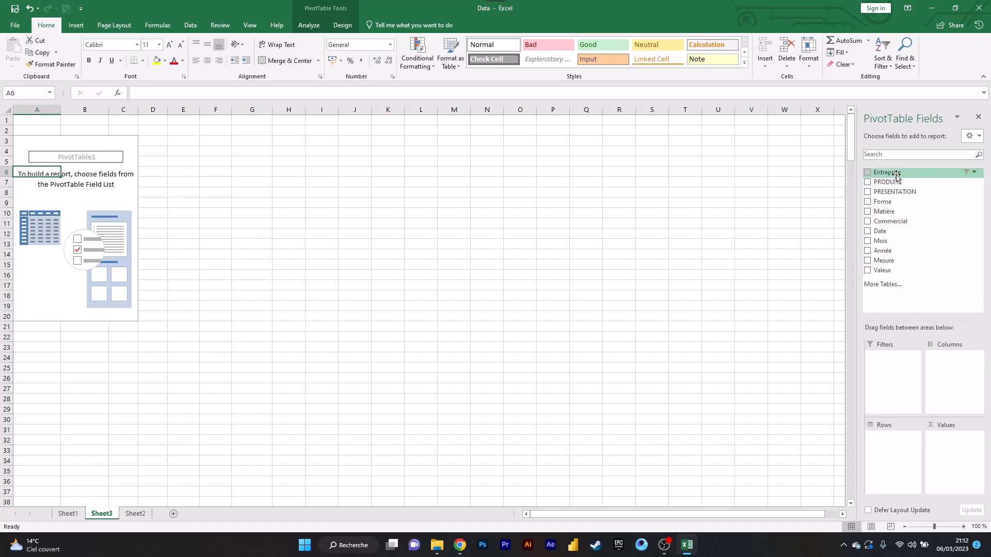
left_click(973, 136)
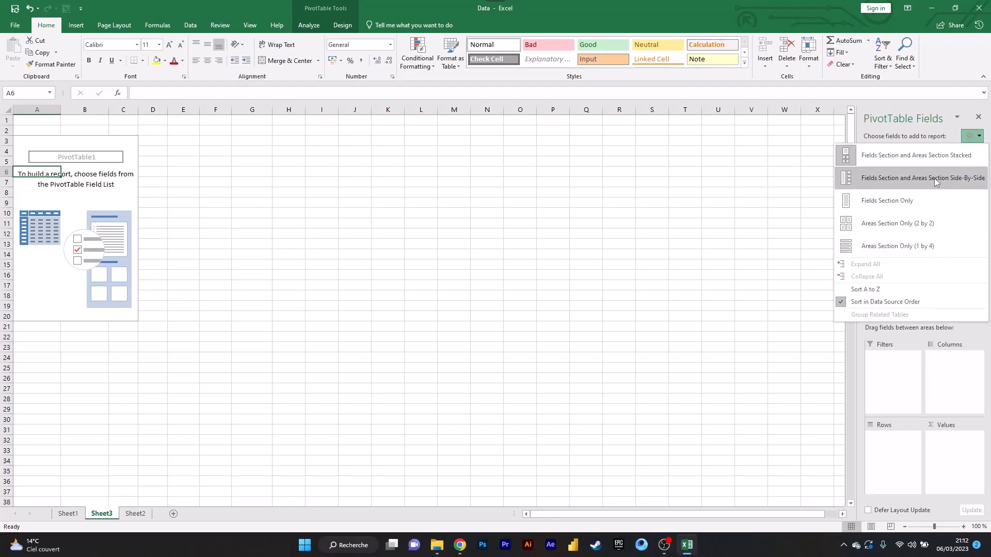
left_click(890, 287)
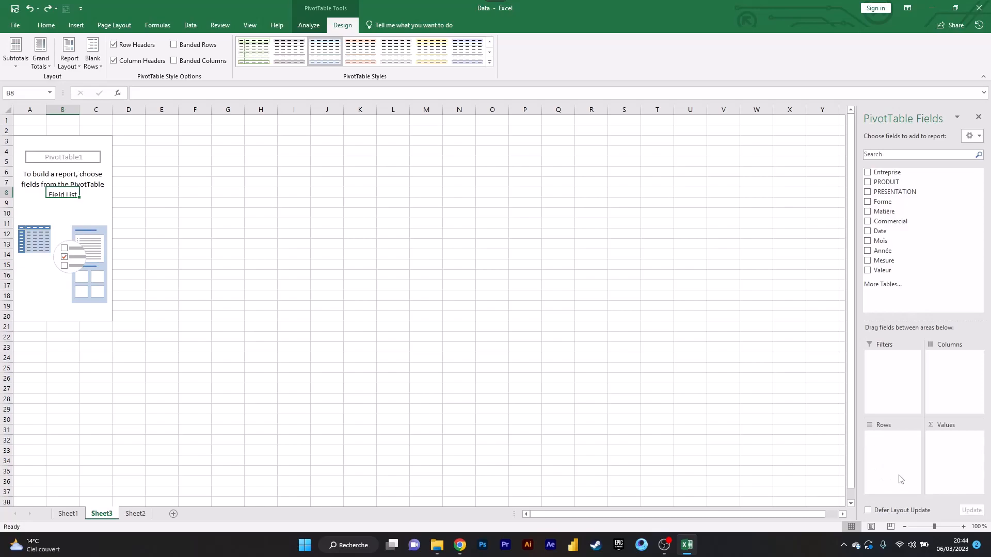
- Add the PRODUIT field to the Rows area and select the first product rows in the sheet one after another
left_click_drag(891, 186, 895, 456)
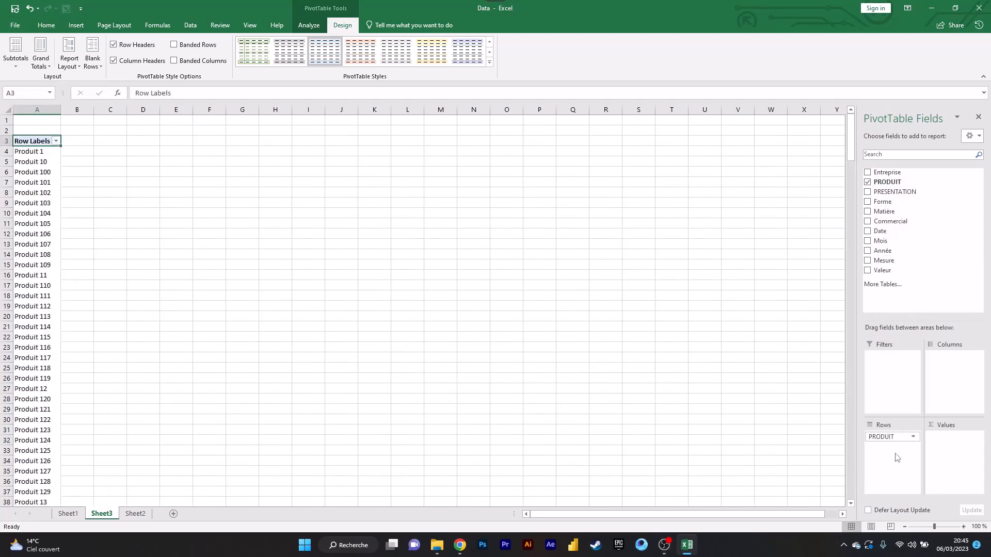
left_click(6, 152)
left_click(4, 166)
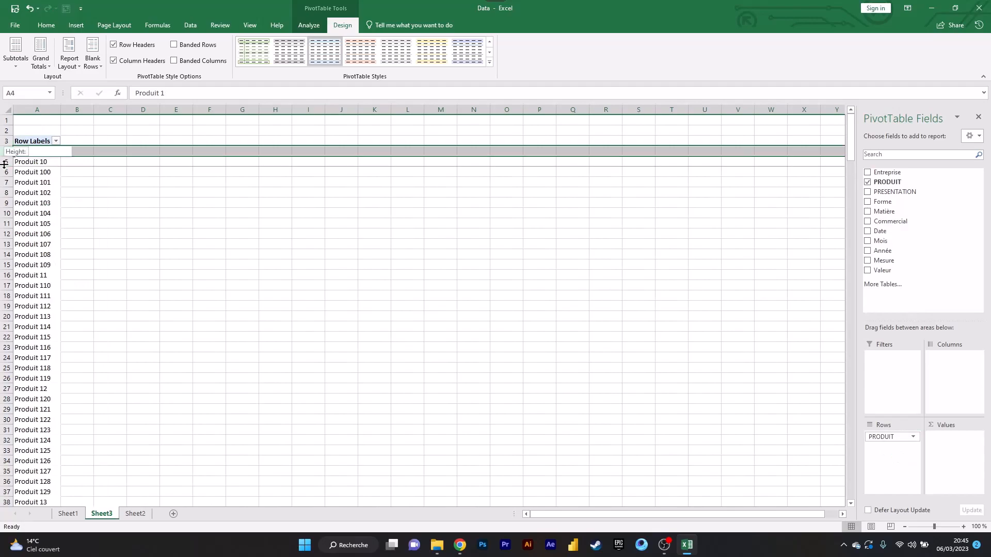
left_click(4, 172)
left_click(5, 193)
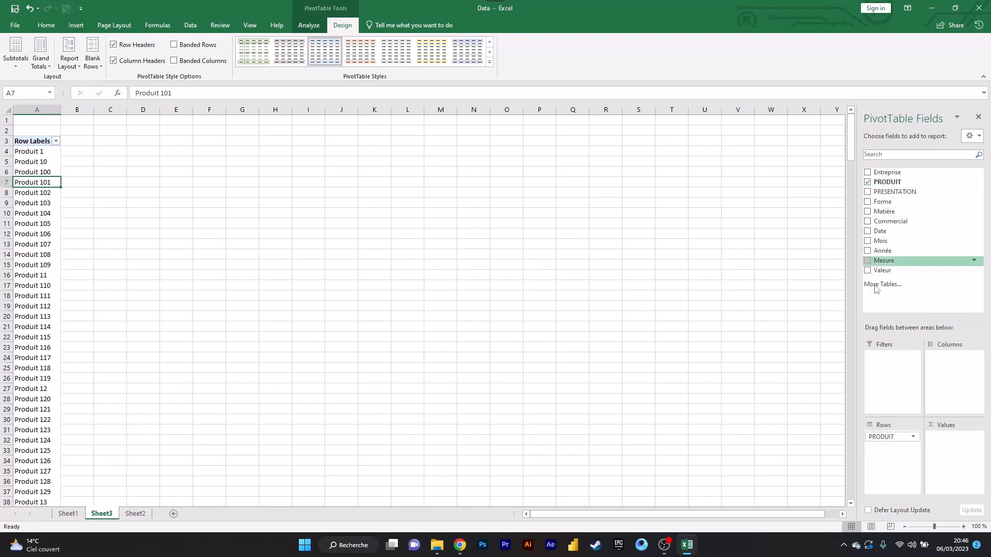
- Remove PRODUIT from the PivotTable and restore it to Rows, demonstrating its removal from the Rows area as well
left_click(871, 181)
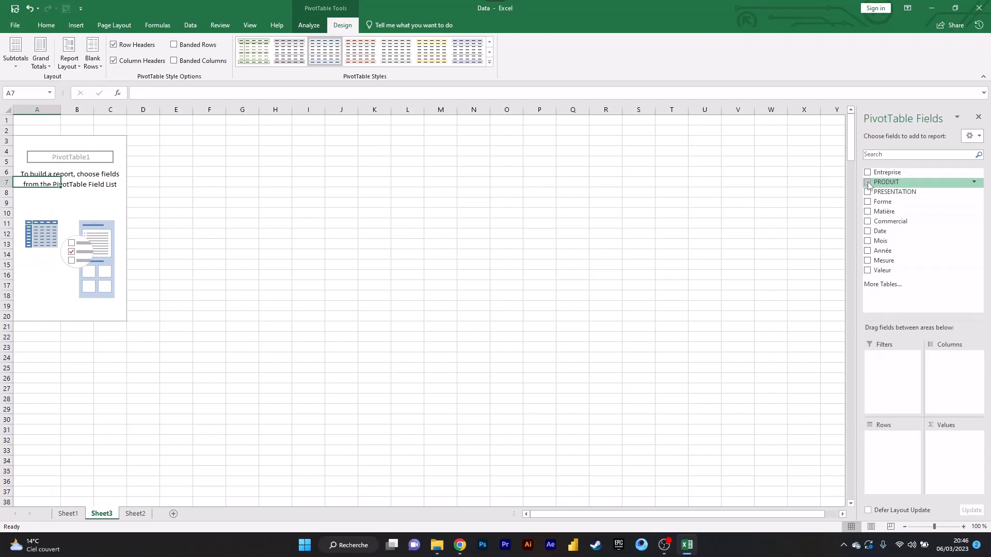
left_click(868, 184)
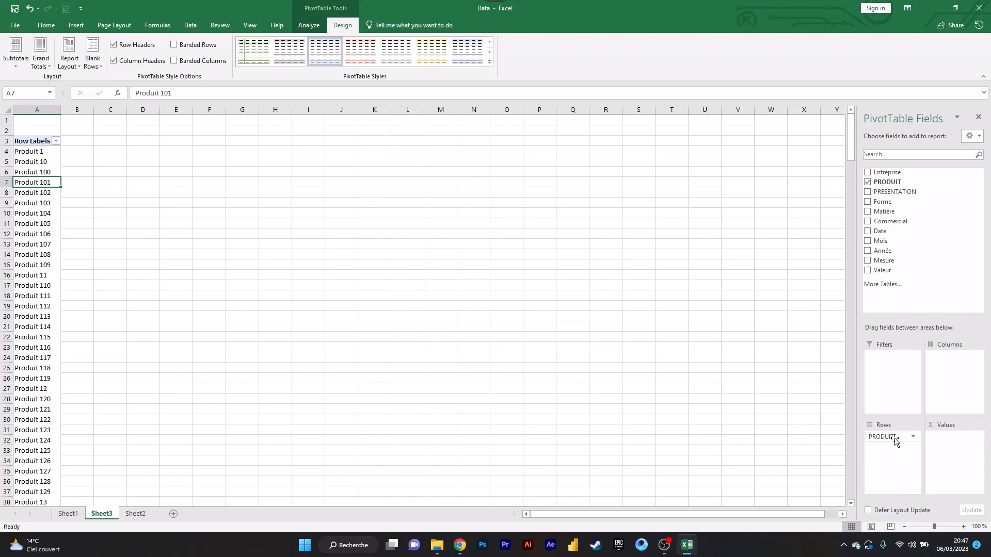
left_click_drag(895, 439, 895, 439)
left_click_drag(902, 321, 905, 248)
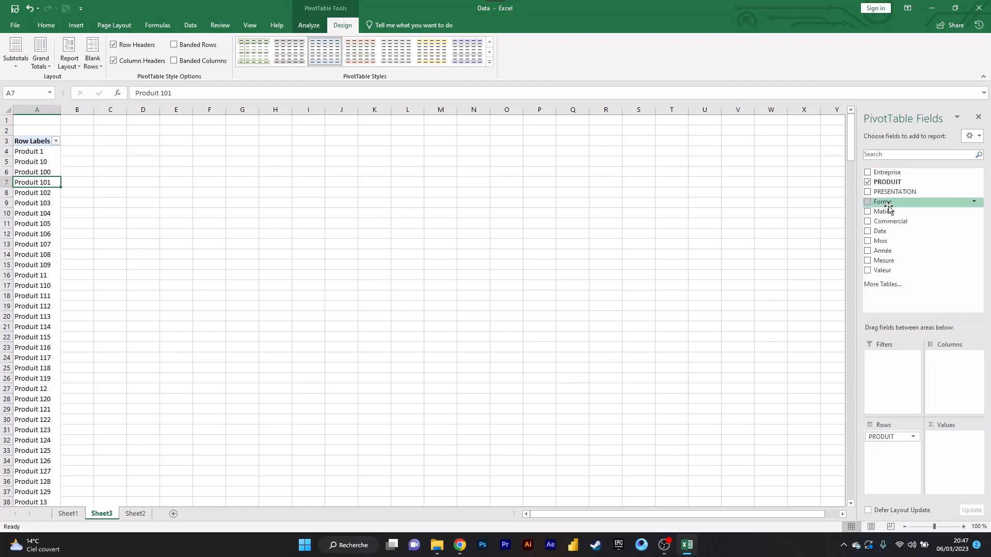
- Add the Forme field to the Columns area and select column A and header row 4 to compare the two axes
left_click_drag(889, 205, 954, 370)
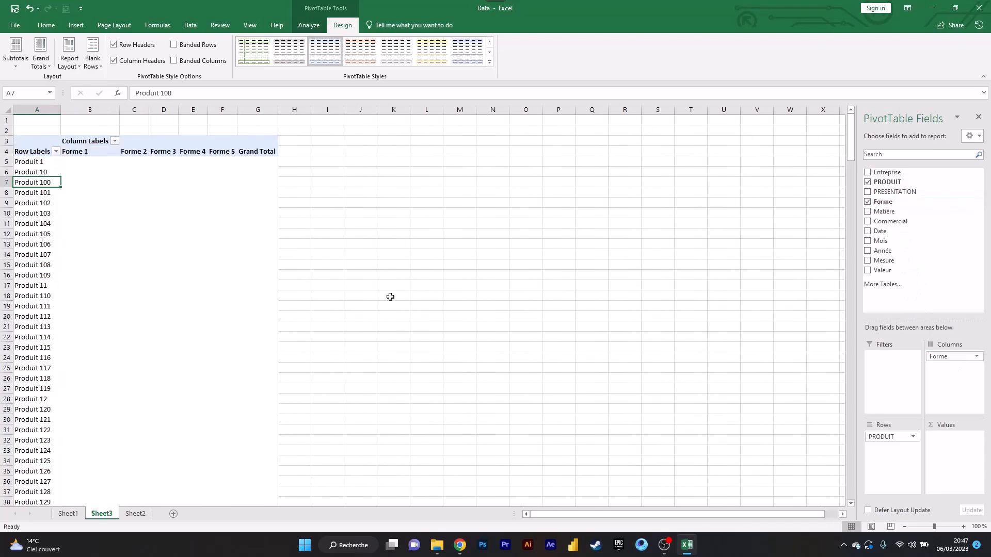
left_click(40, 107)
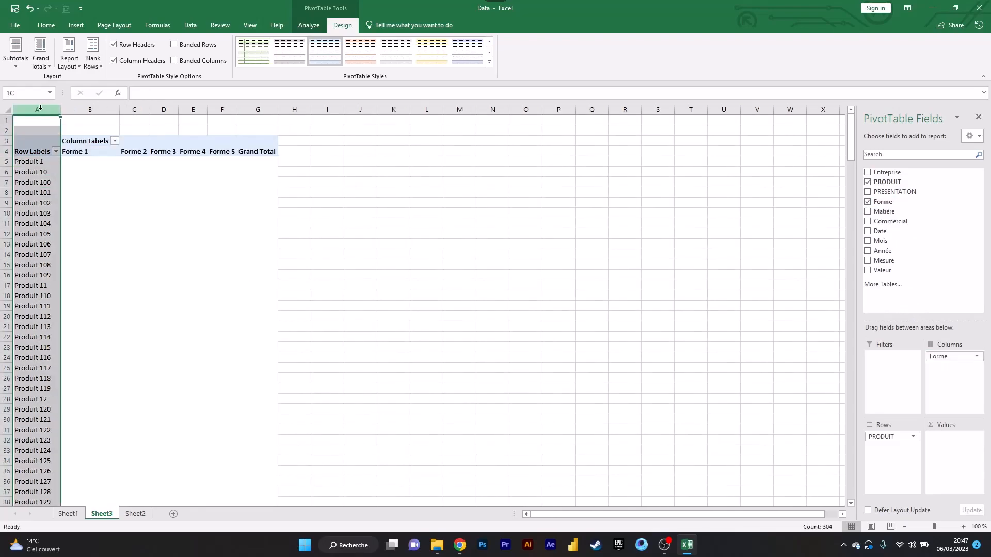
left_click(7, 151)
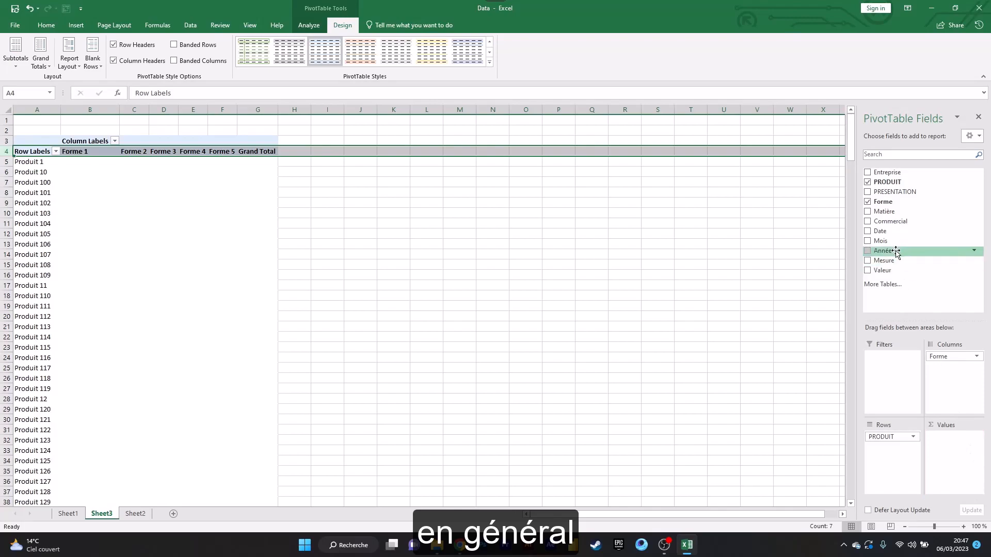
- Try Matière in the Values area, checking the Produit 1 row against the Forme 5 column, and remove the field again
left_click_drag(885, 212, 961, 455)
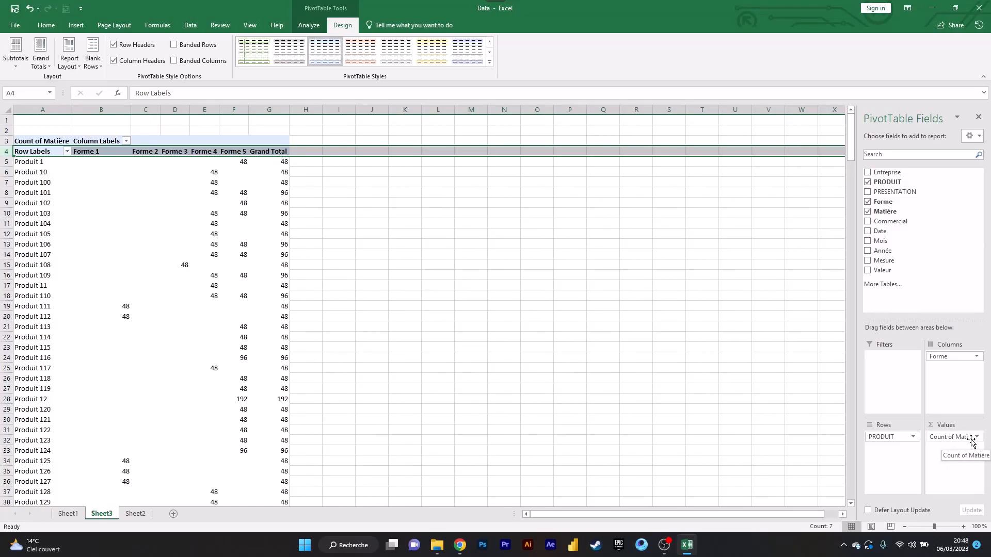
left_click(3, 161)
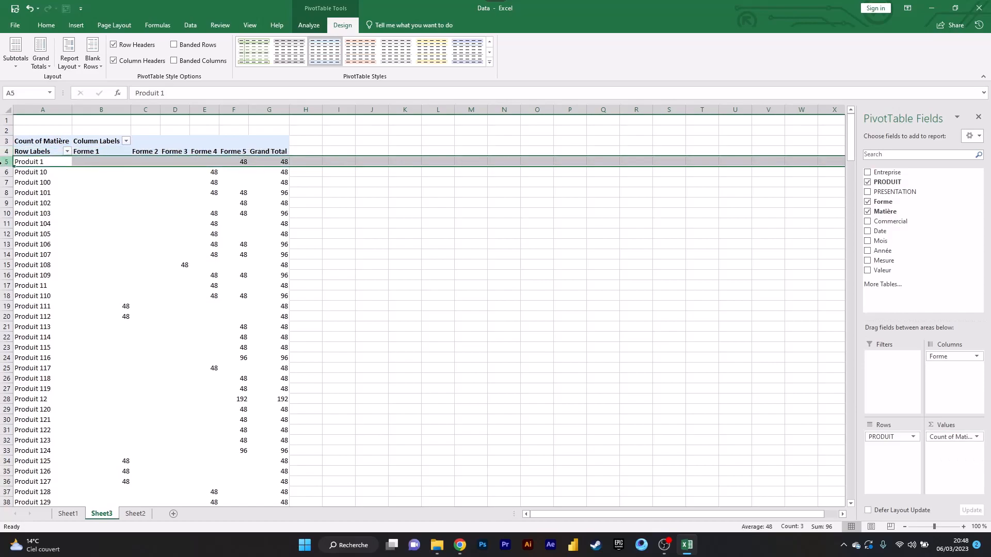
left_click(239, 105)
left_click(101, 244)
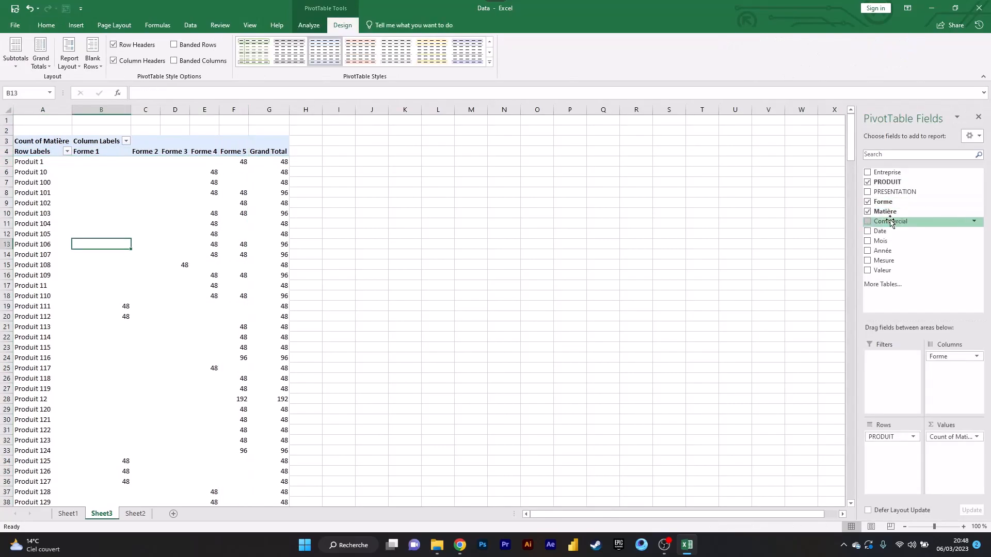
left_click(867, 211)
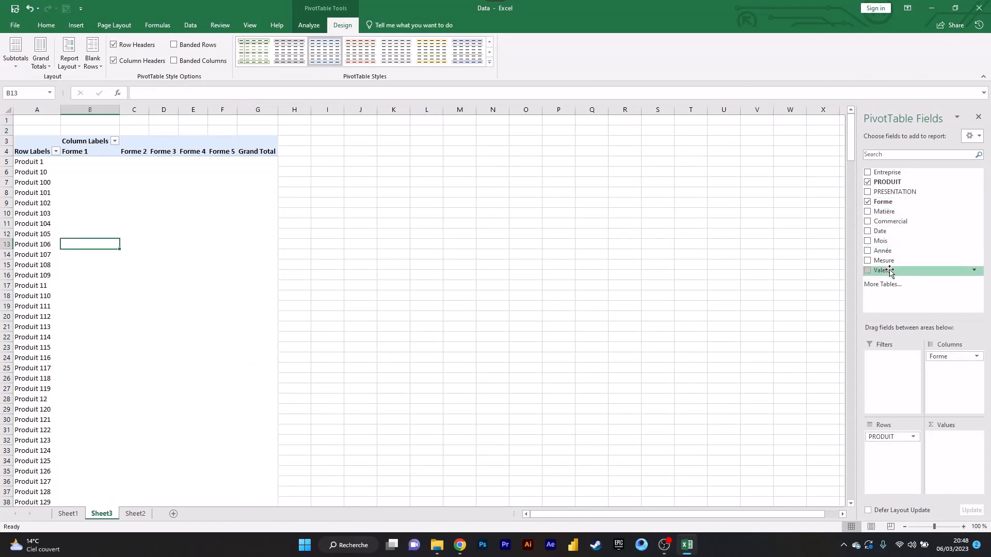
- Add the Valeur field to the Values area and try to shorten its custom name to Valeur
left_click_drag(890, 272, 953, 452)
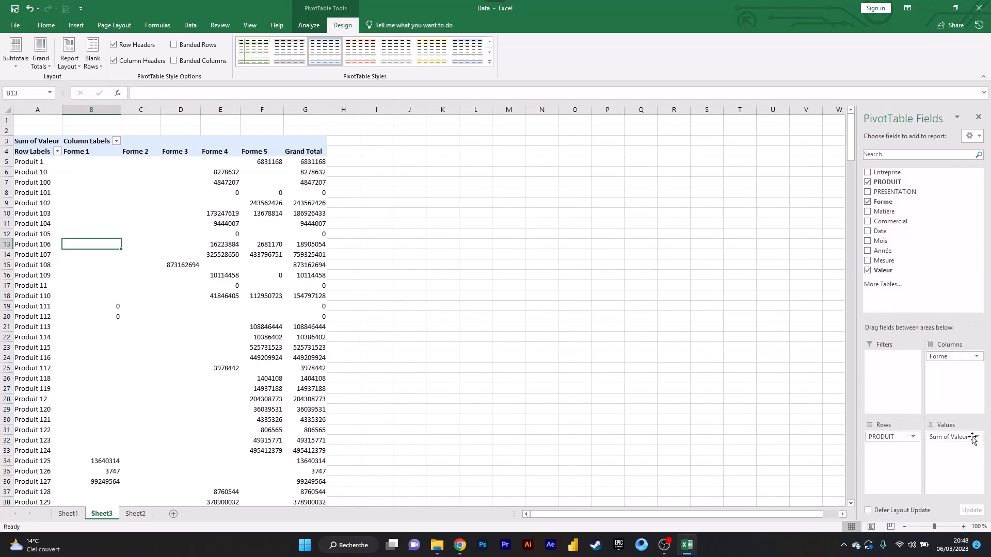
left_click(973, 438)
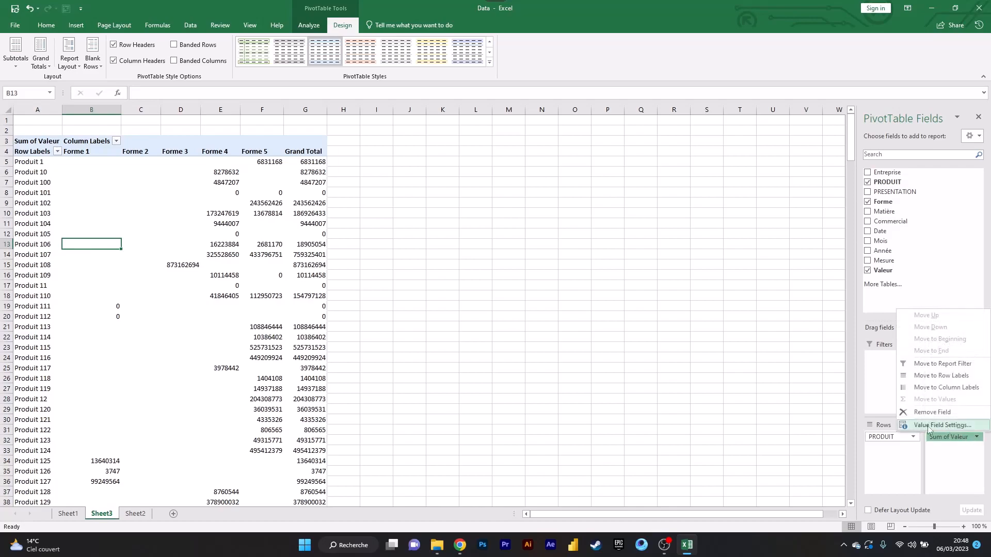
left_click(959, 426)
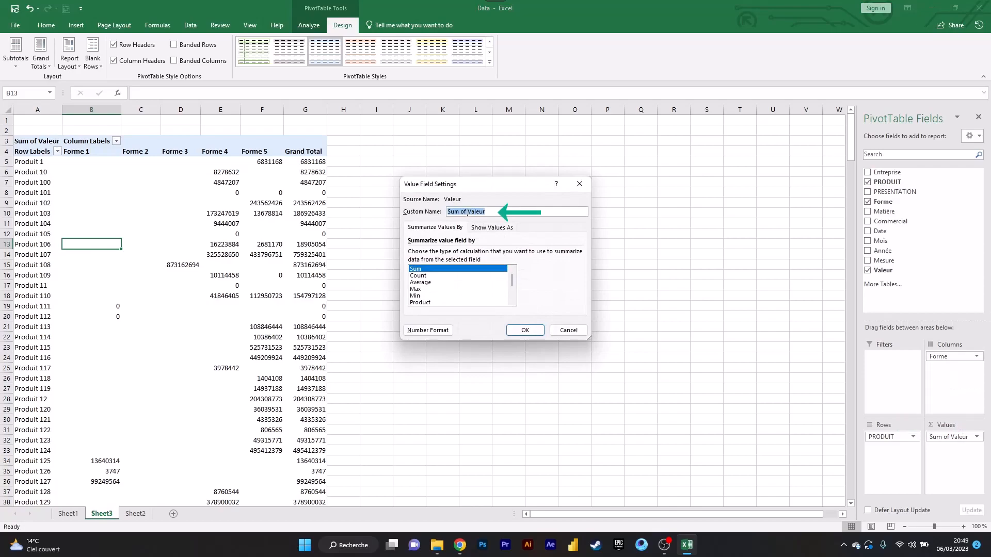
left_click(467, 213)
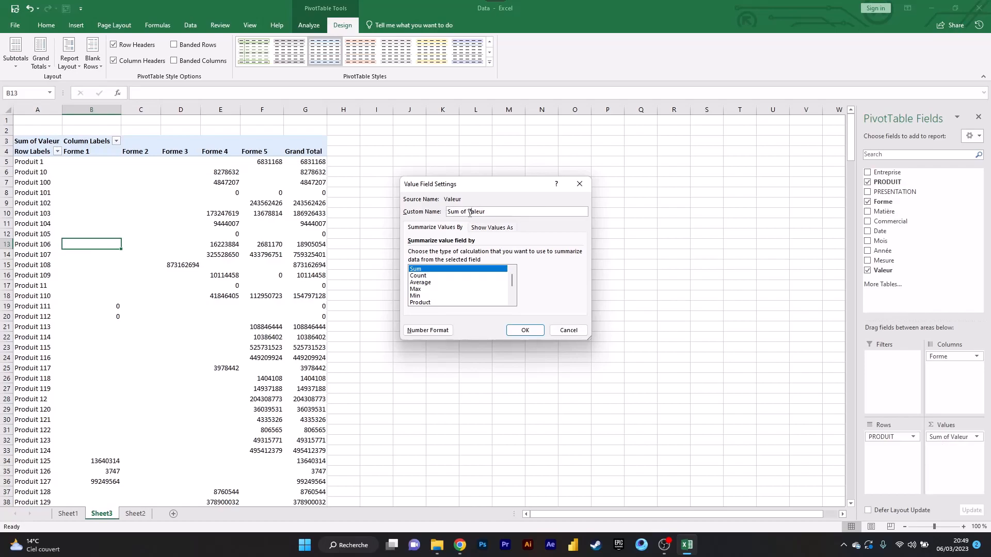
left_click_drag(465, 212, 447, 212)
key("BackSpace")
left_click(525, 331)
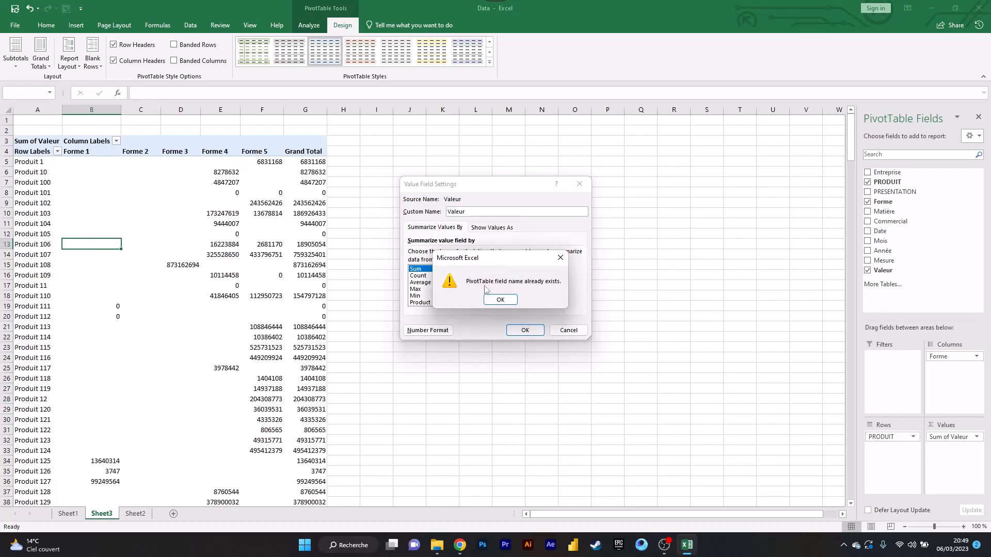
left_click(492, 299)
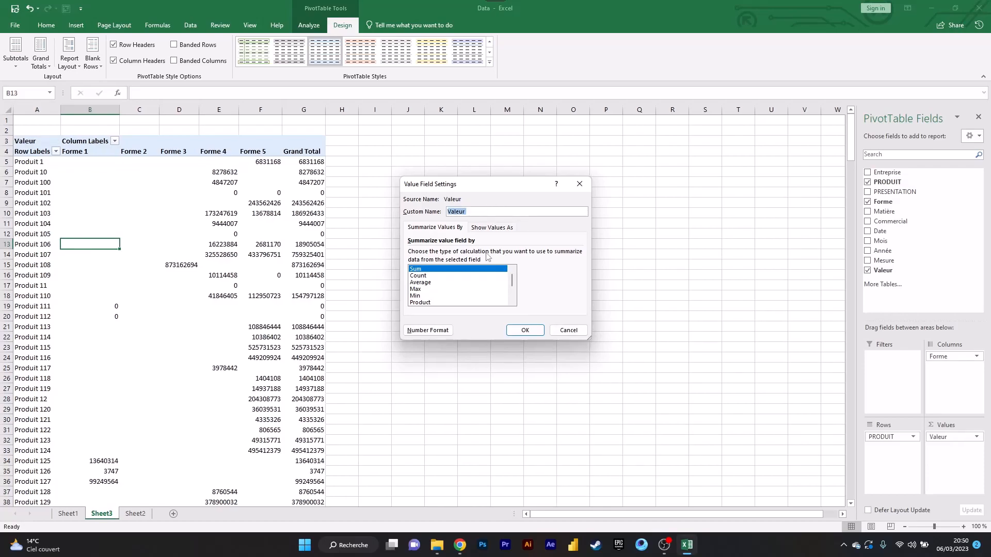
- Compare the Sum, Count, Average and Max calculation types for the Valeur field and set it to summarize by Min
left_click(437, 277)
left_click(437, 283)
left_click(432, 270)
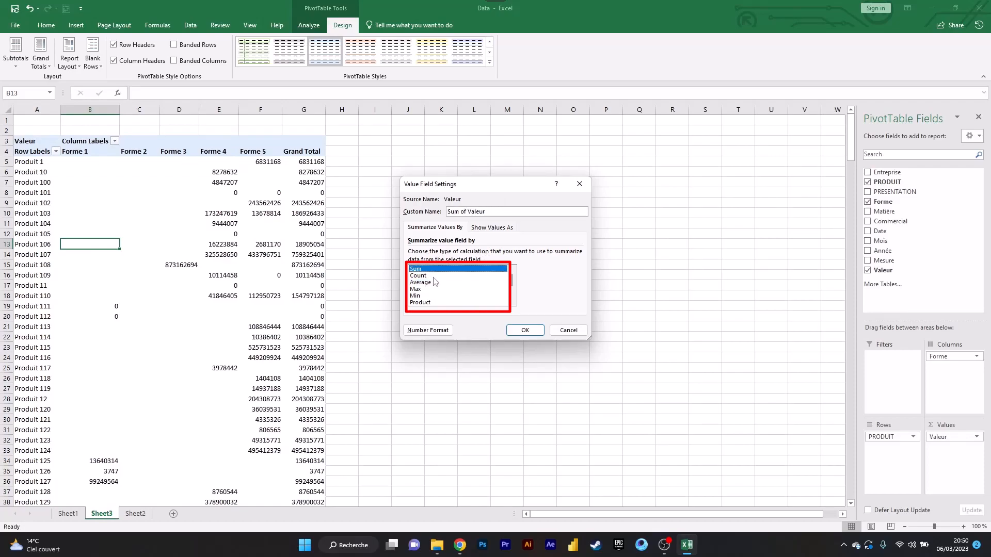
left_click(424, 276)
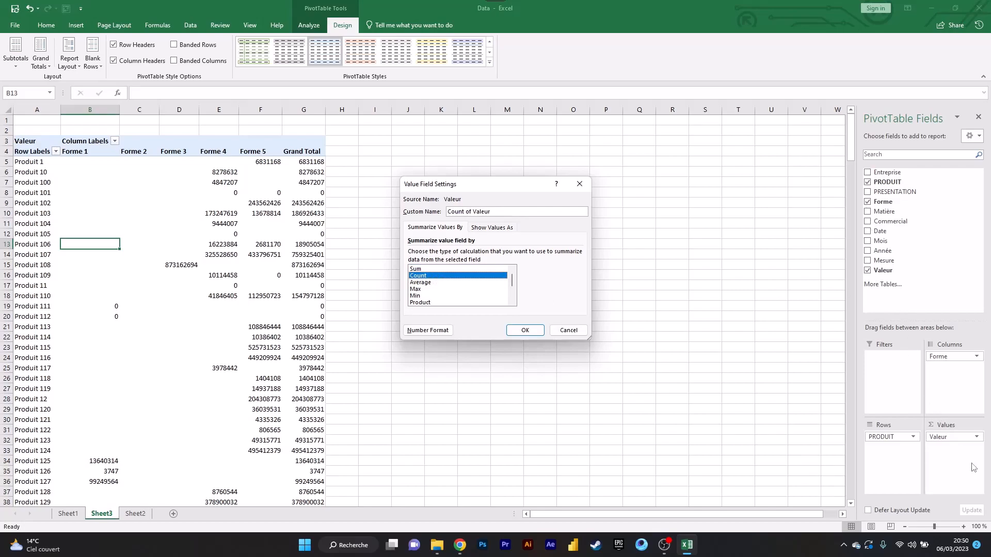
left_click(444, 282)
left_click(427, 290)
left_click(427, 296)
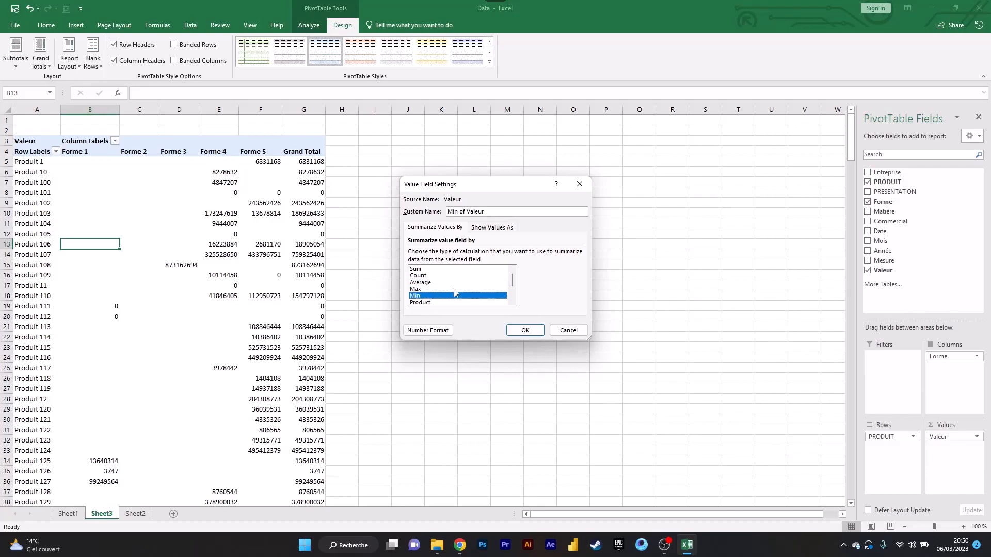
scroll(454, 292, "down", 2)
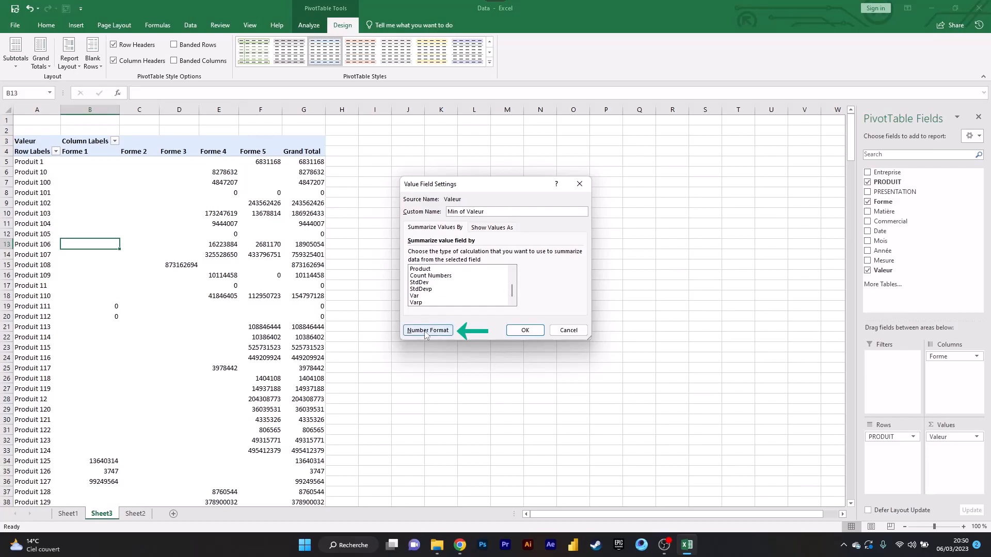
- Set the number format of the Valeur field to the Currency category with no currency symbol
left_click(441, 332)
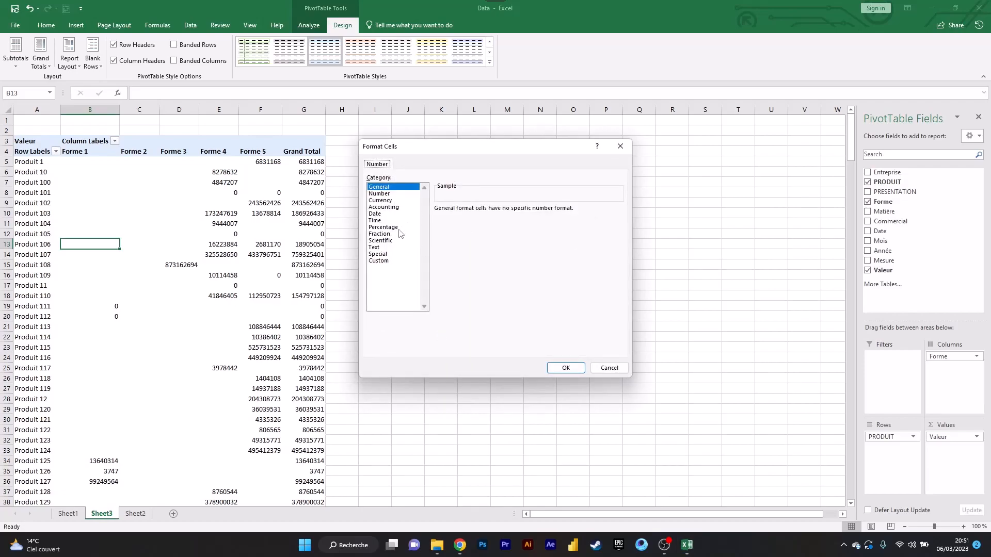
left_click(387, 200)
left_click(489, 225)
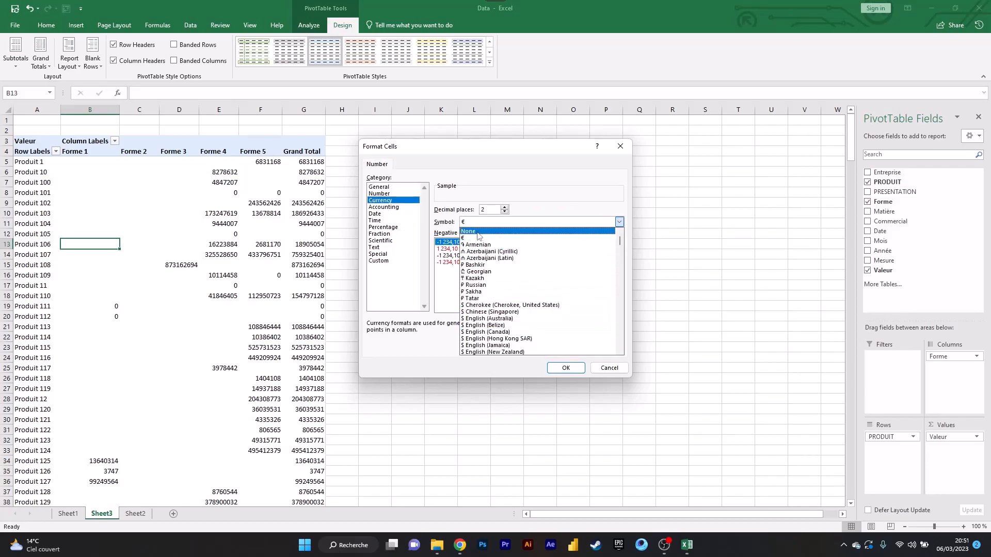
left_click(478, 232)
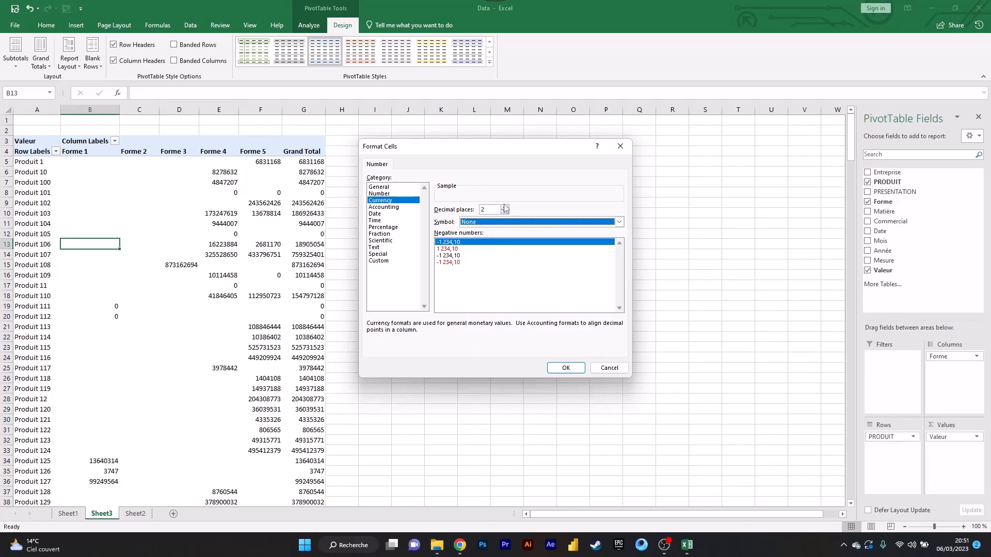
- Set the currency format to 0 decimal places and apply the number format and value field settings
left_click(504, 212)
left_click(504, 212)
left_click(504, 207)
left_click(504, 207)
left_click(504, 207)
left_click(504, 207)
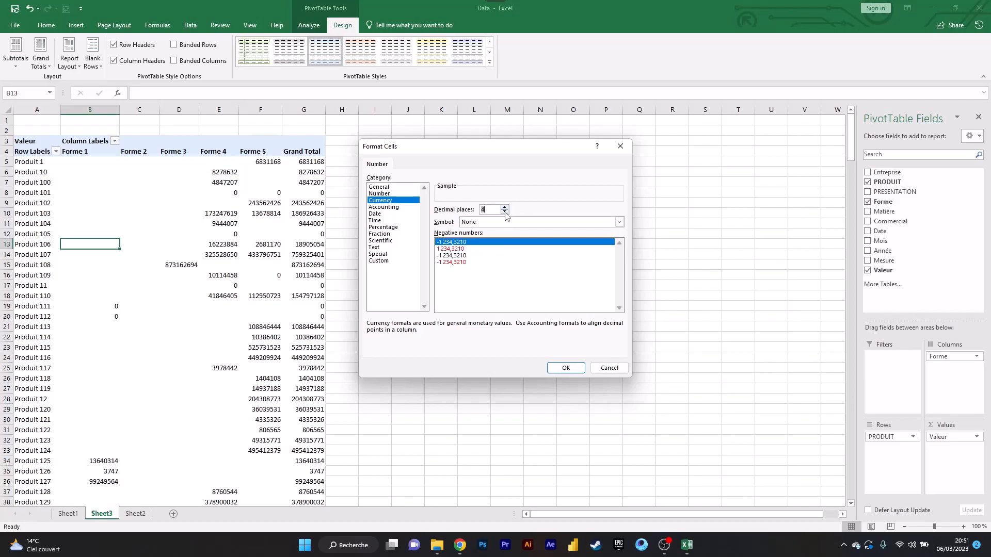
left_click(504, 212)
left_click(504, 211)
left_click(566, 367)
left_click(524, 330)
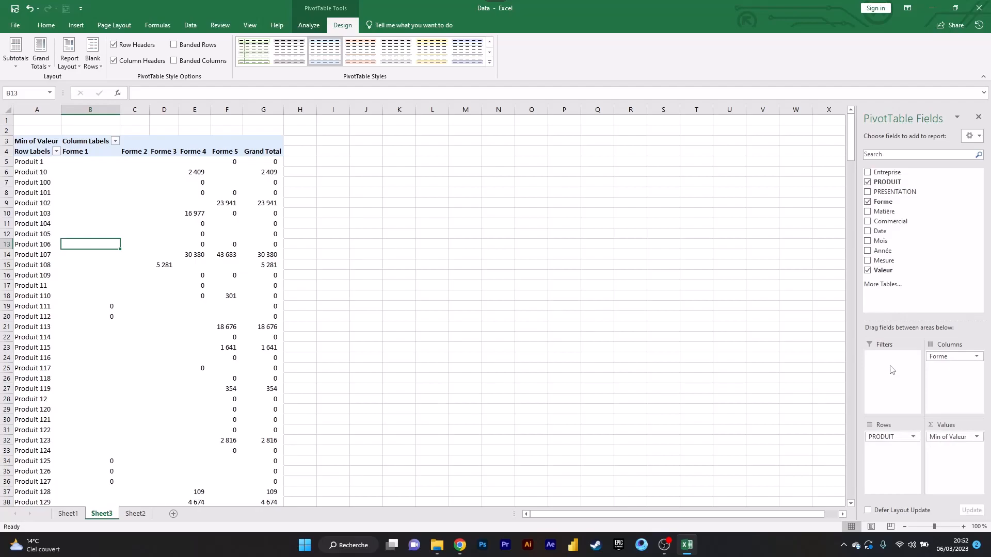
- Select the Forme 1 to Forme 5 headers to compare the axes, and add the Entreprise field to the Filters area
left_click(41, 163)
left_click_drag(75, 153, 224, 154)
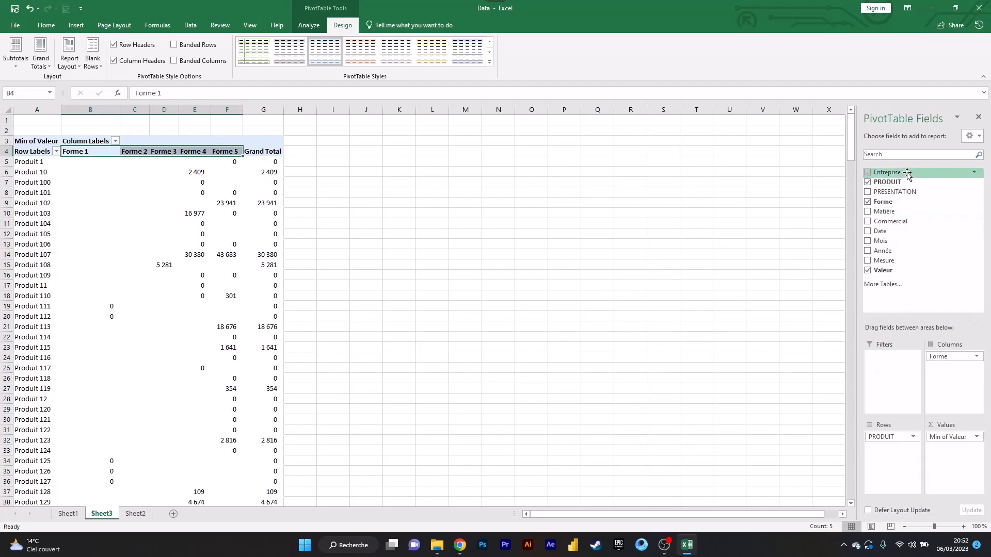
left_click_drag(920, 173, 895, 363)
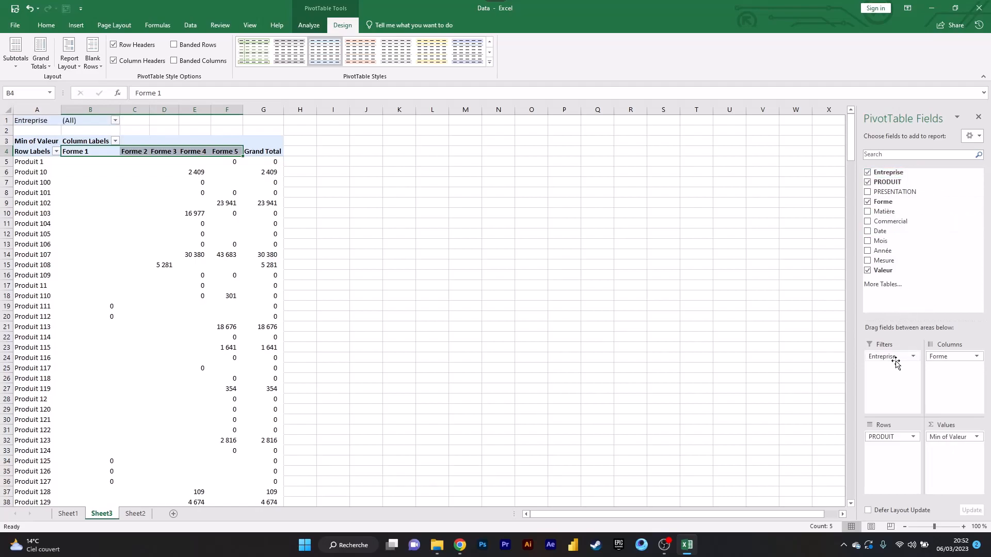
- Enable selection of multiple items in the Entreprise report filter, deselect all companies and restrict the PivotTable to Entreprise 4
left_click(115, 121)
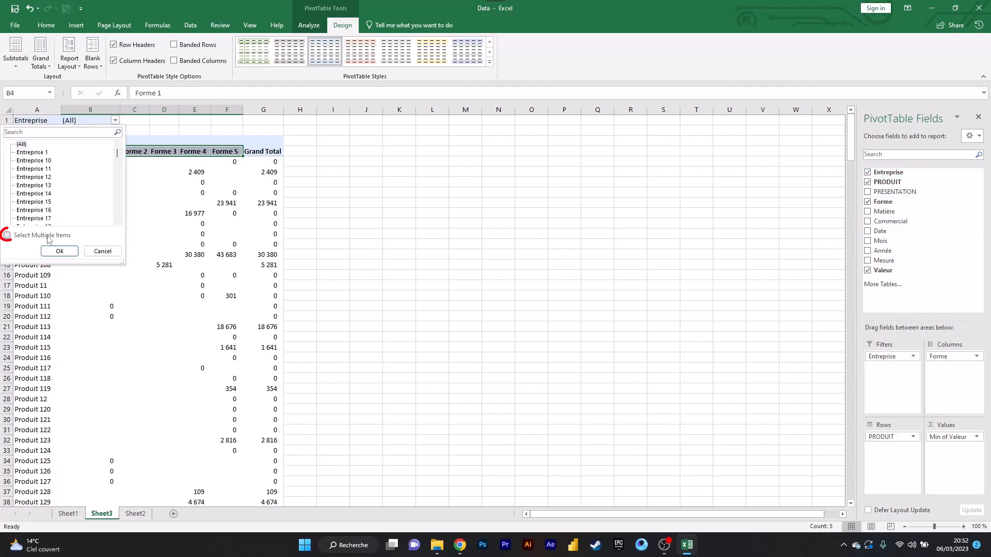
left_click(8, 235)
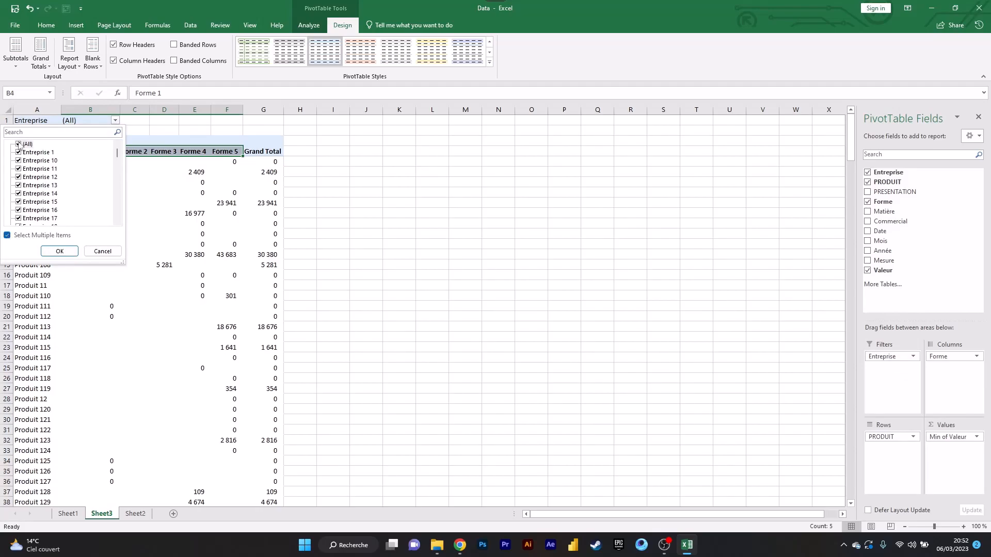
left_click(19, 144)
scroll(115, 163, "down", 5)
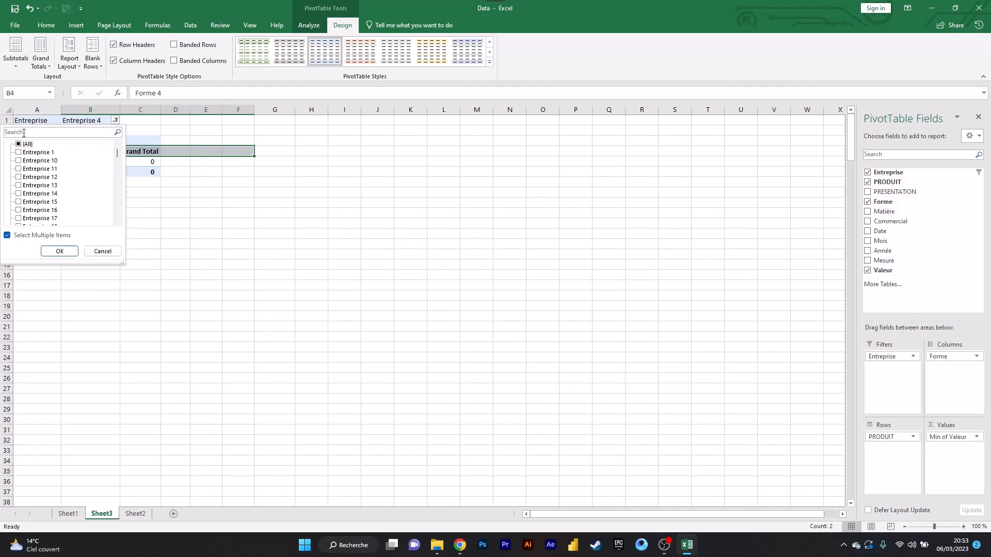
- Search the Entreprise filter for entreprise 20, apply it, and select the filtered products and their values
left_click(30, 132)
type("entreprise 20")
key("Return")
left_click(35, 163)
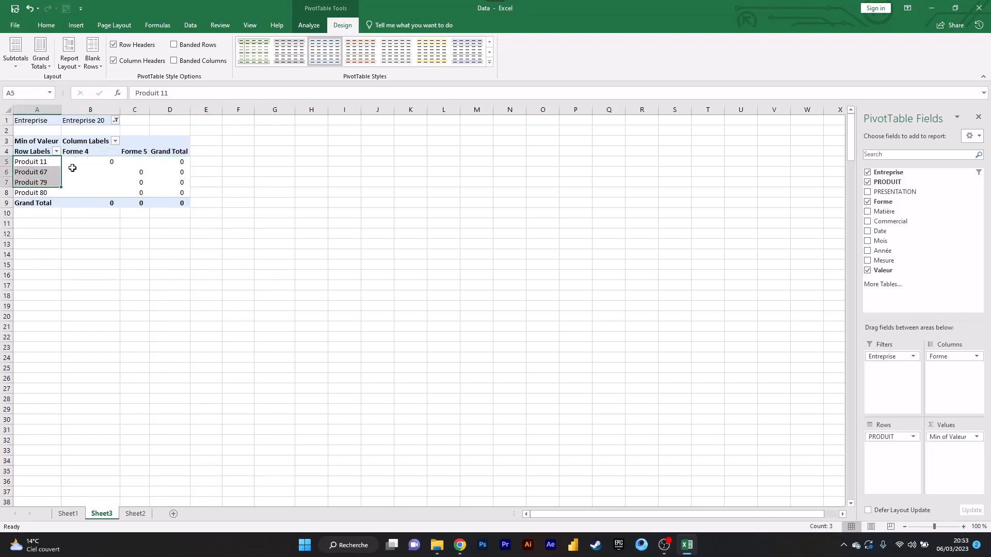
left_click(89, 161)
left_click_drag(88, 161, 143, 184)
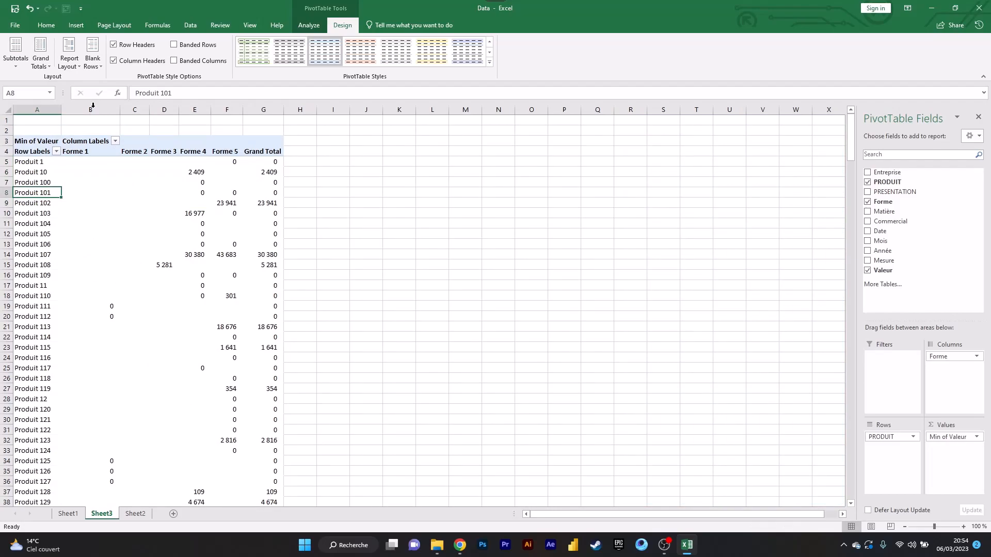
- Insert slicers for the Entreprise and Mesure fields and place the two slicers side by side next to the PivotTable
left_click(76, 25)
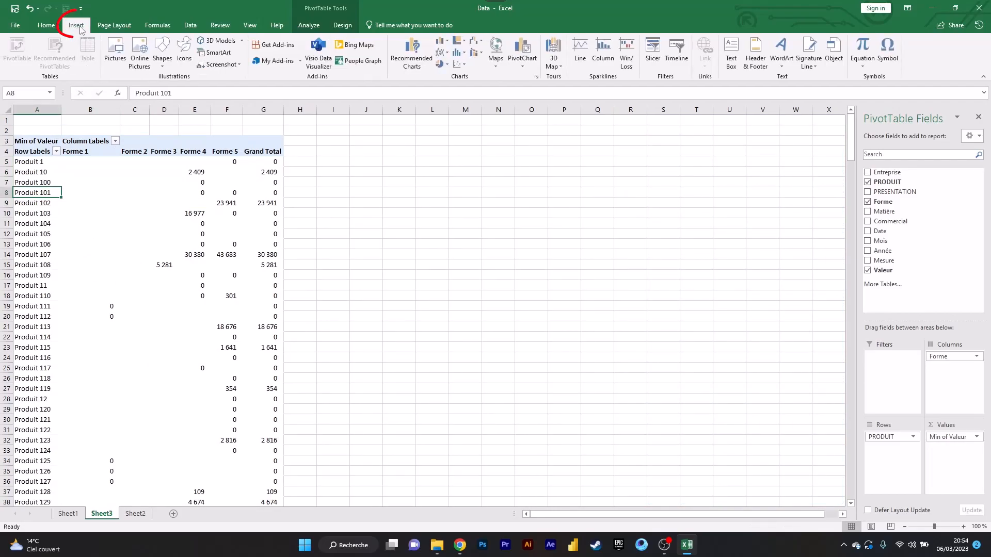
left_click(653, 57)
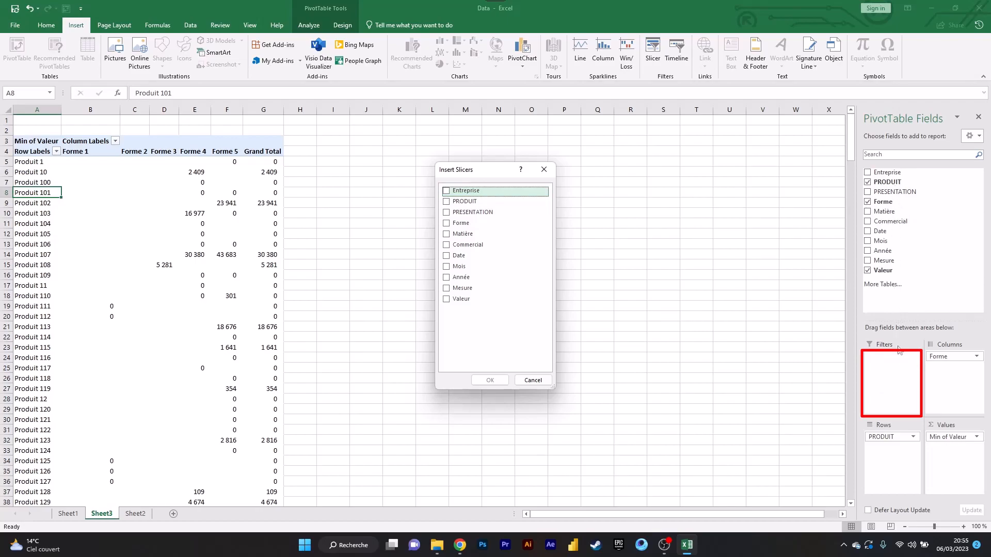
left_click(456, 191)
left_click(461, 288)
left_click(489, 380)
left_click_drag(436, 266, 517, 240)
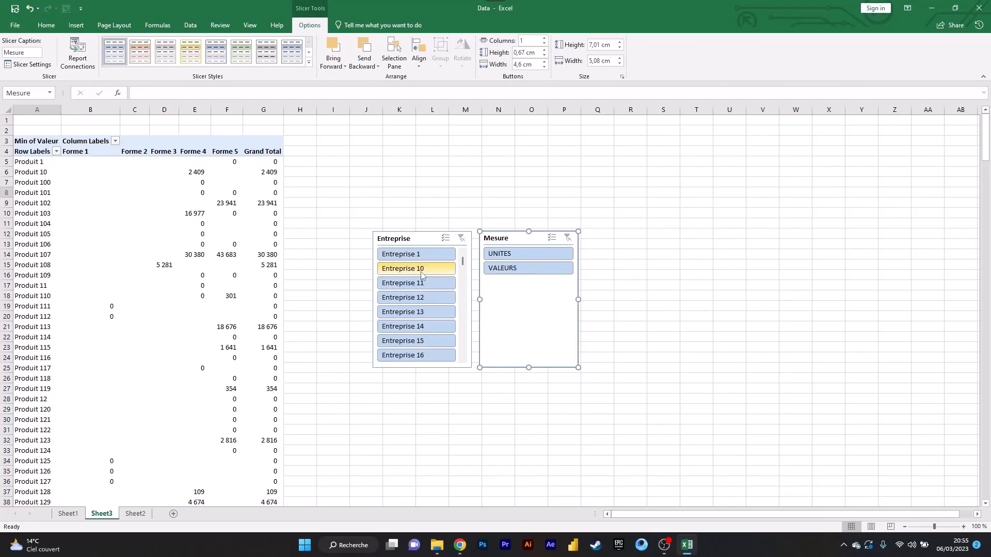
- Filter with the Entreprise slicer by Entreprise 15, switch to Entreprise 11, and extend the selection to Entreprise 12 and 13
left_click(418, 340)
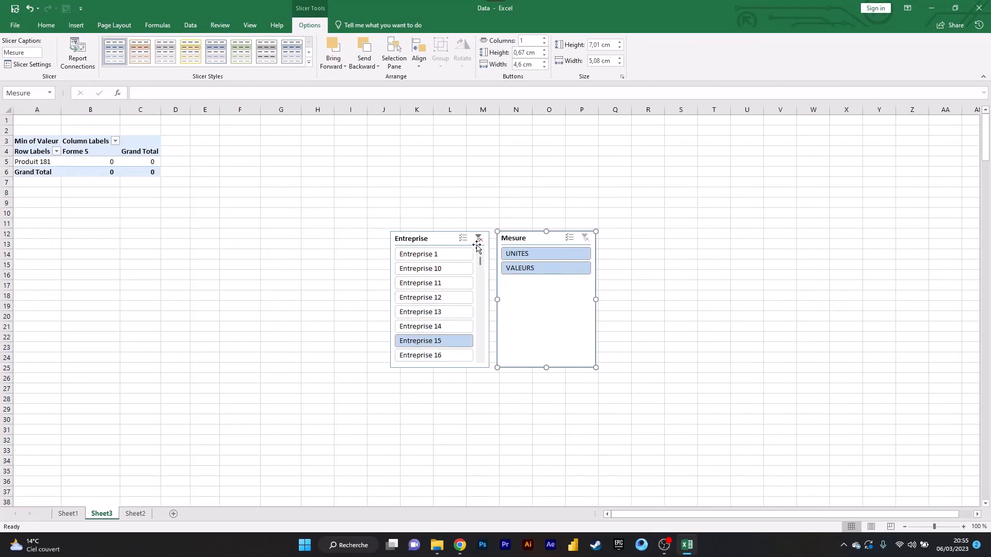
left_click(446, 285)
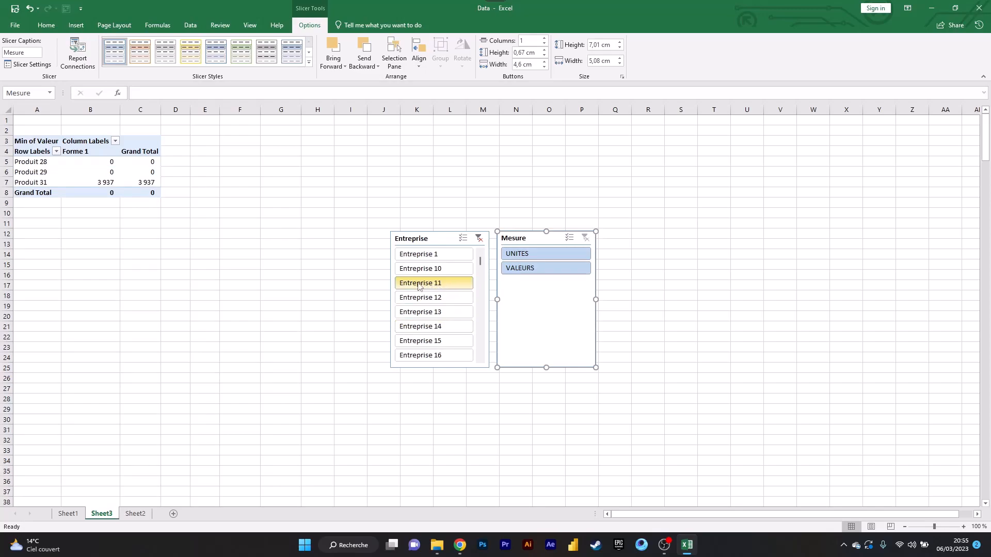
key("ctrl")
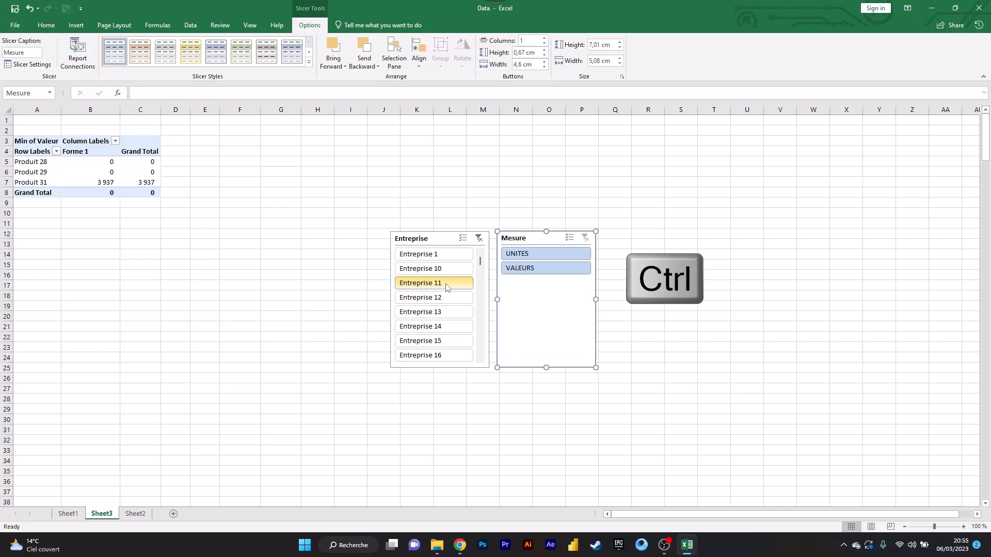
left_click(446, 287, "ctrl")
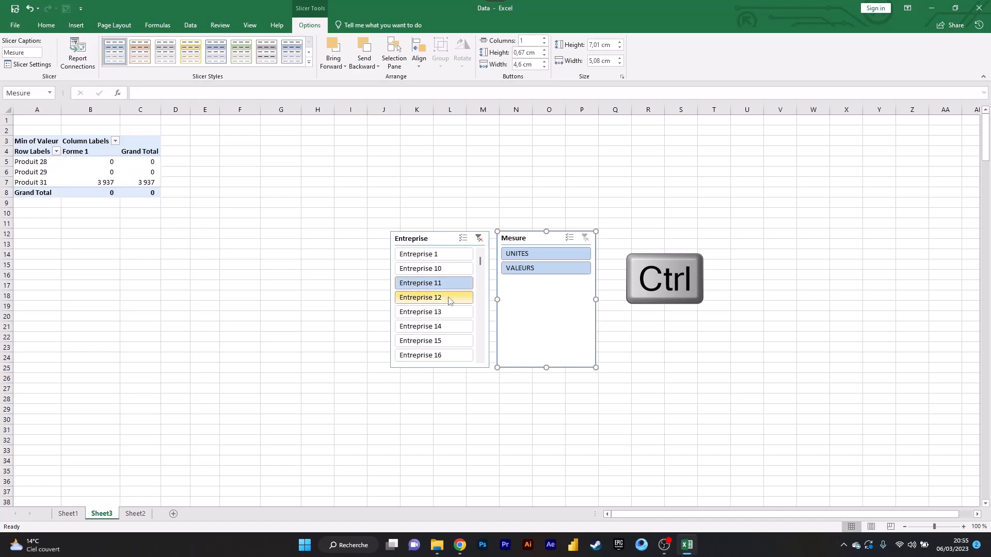
left_click(448, 299, "ctrl")
left_click(450, 313, "ctrl")
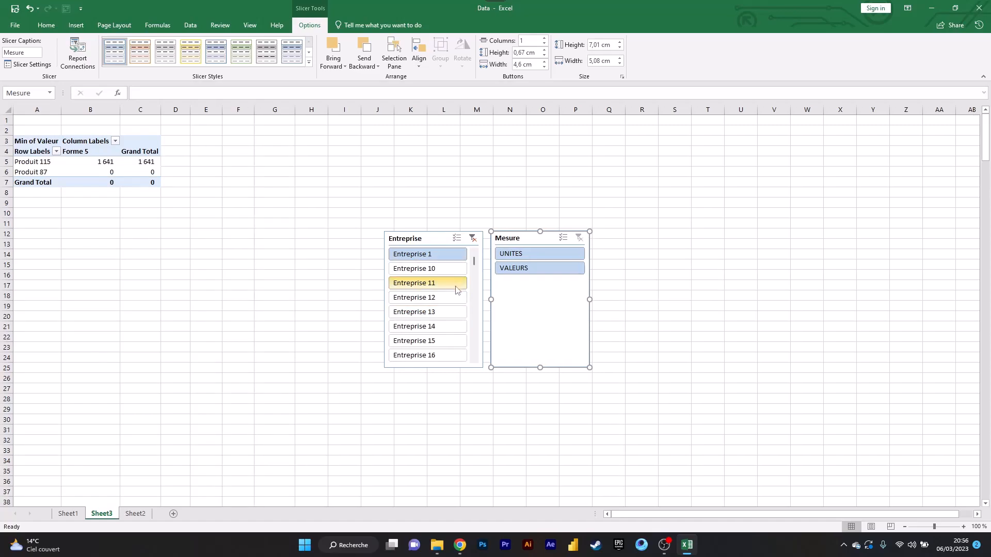
- Use multi-select in the Entreprise slicer to choose Entreprise 1, 10, 12, 14 and 15, and clear the slicer's filter
left_click(456, 237)
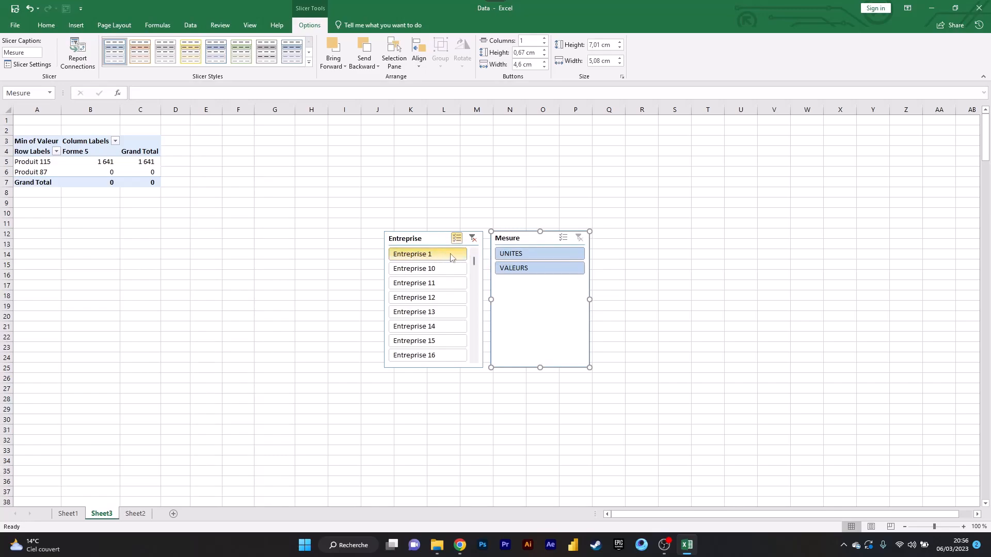
left_click(450, 256)
left_click(449, 271)
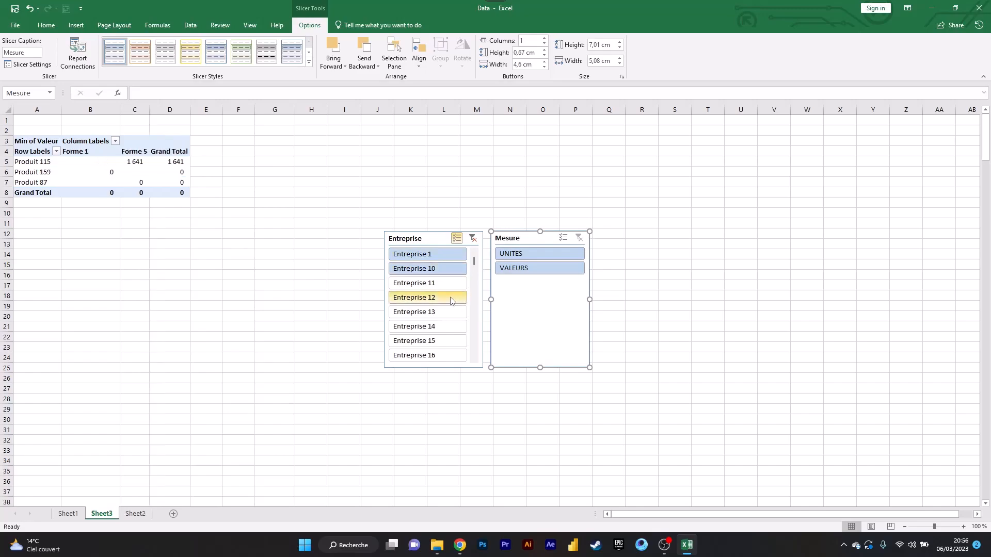
left_click(451, 299)
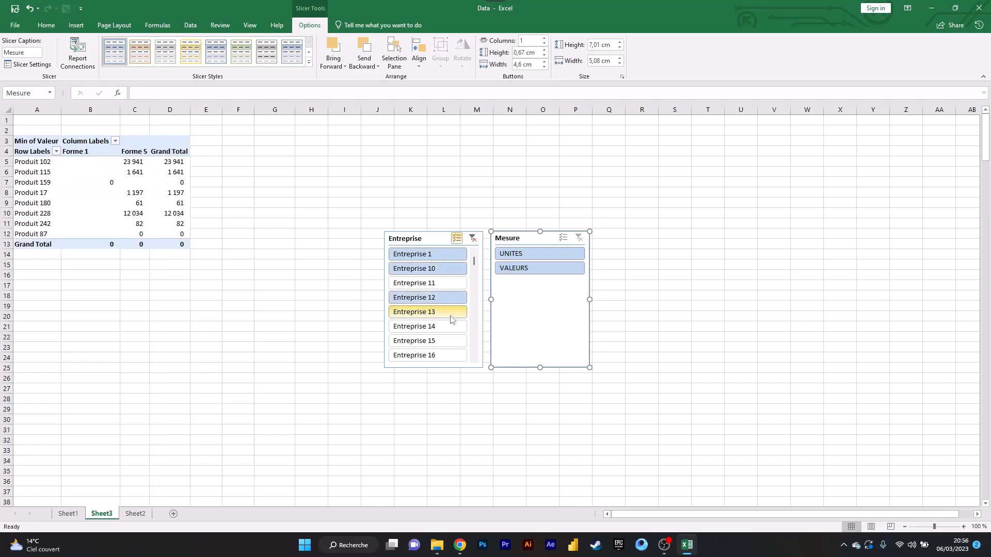
left_click(450, 327)
left_click(450, 341)
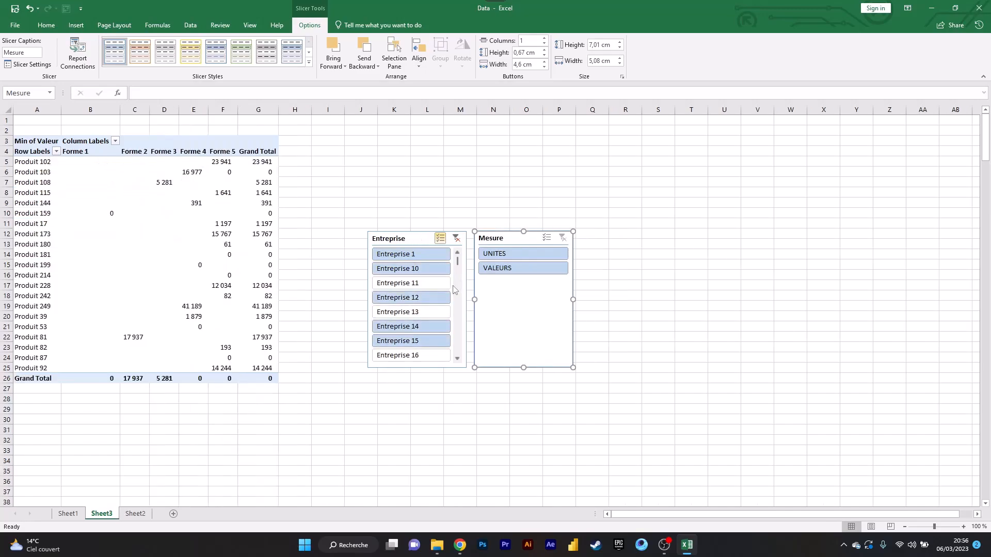
left_click(440, 238)
left_click(457, 238)
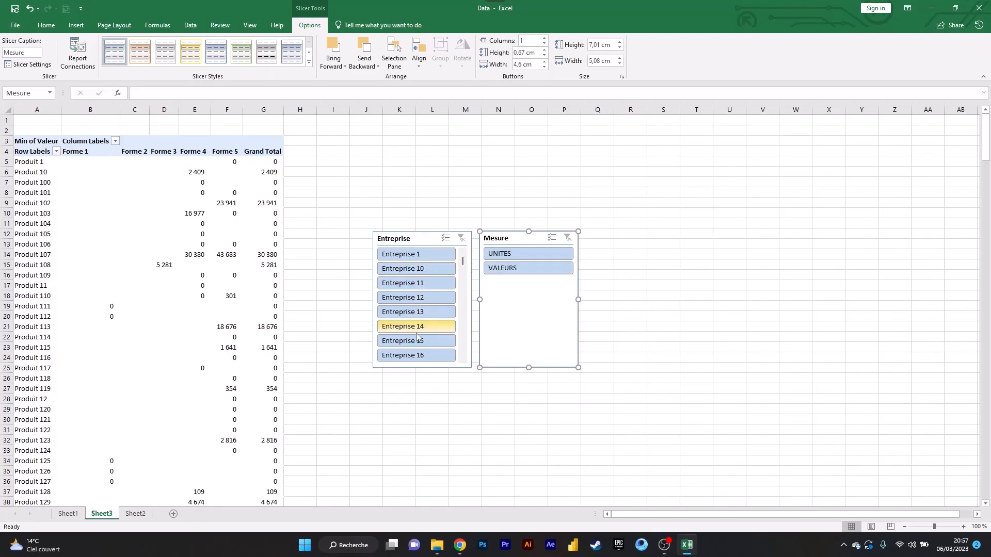
- Filter by Entreprise 10, 13, 15 and 16 together, and try UNITES and VALEURS in the Mesure slicer
left_click(438, 272)
left_click(439, 312, "ctrl")
left_click(439, 340, "ctrl")
left_click(441, 356, "ctrl")
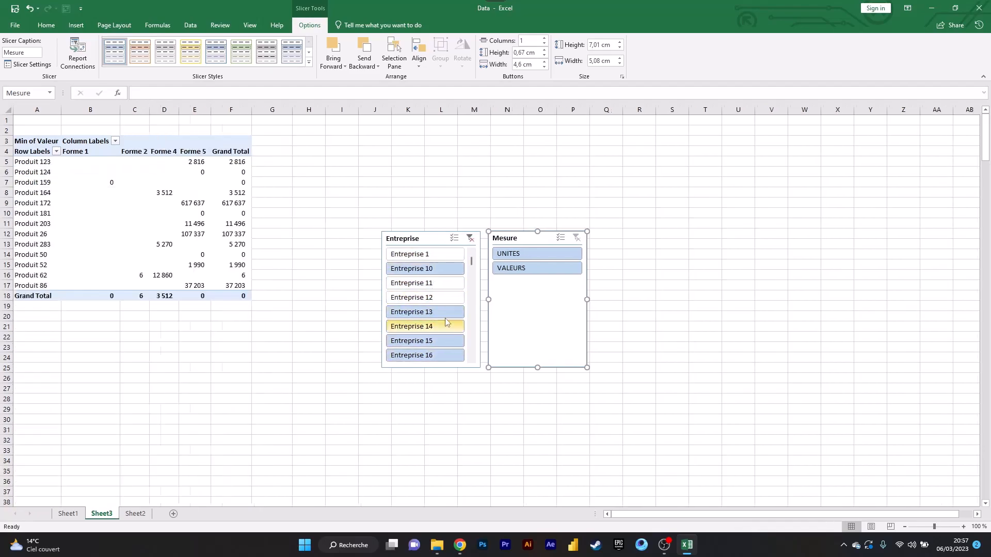
left_click(532, 253)
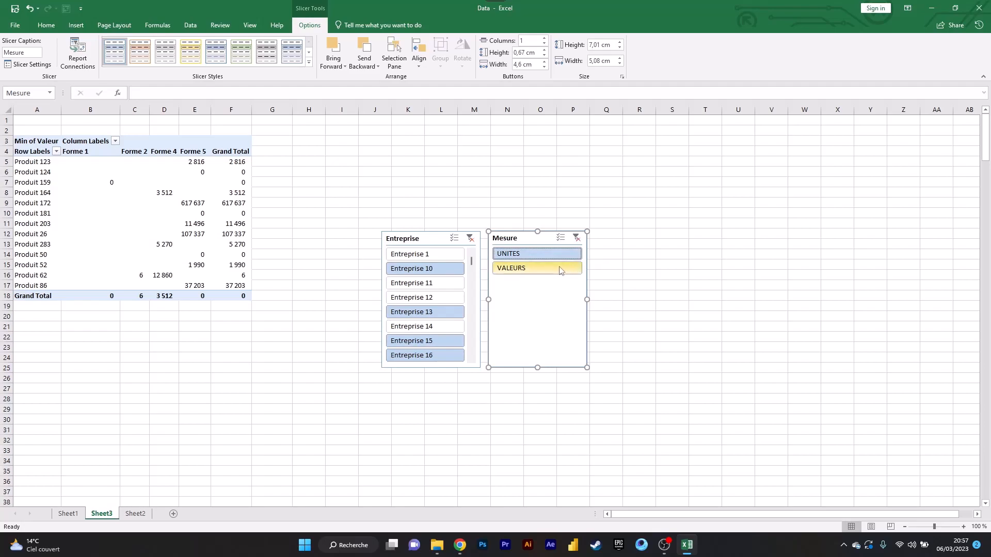
left_click(531, 268)
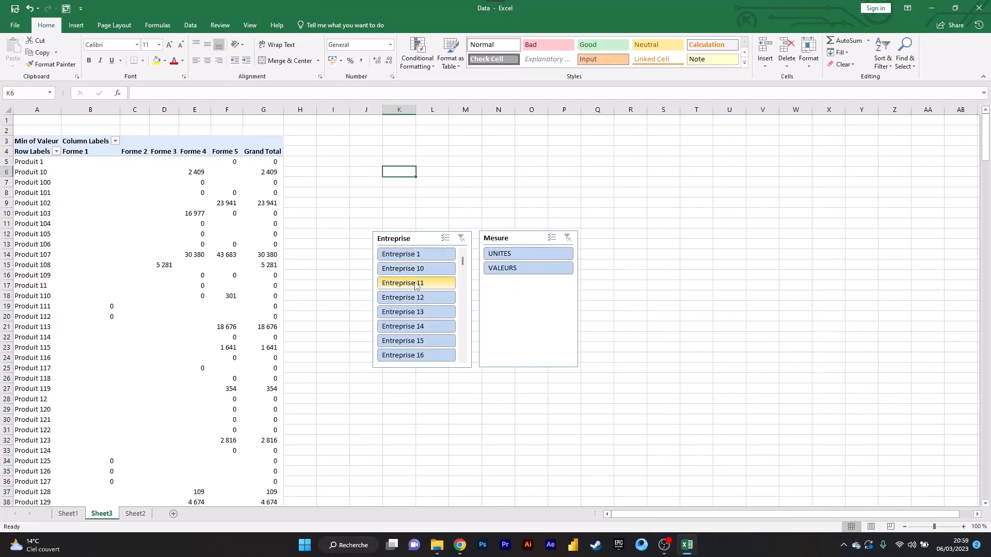
- Filter the PivotTable by Entreprise 11 to 14 and turn off Autofit column widths on update in its options
left_click_drag(416, 283, 415, 326)
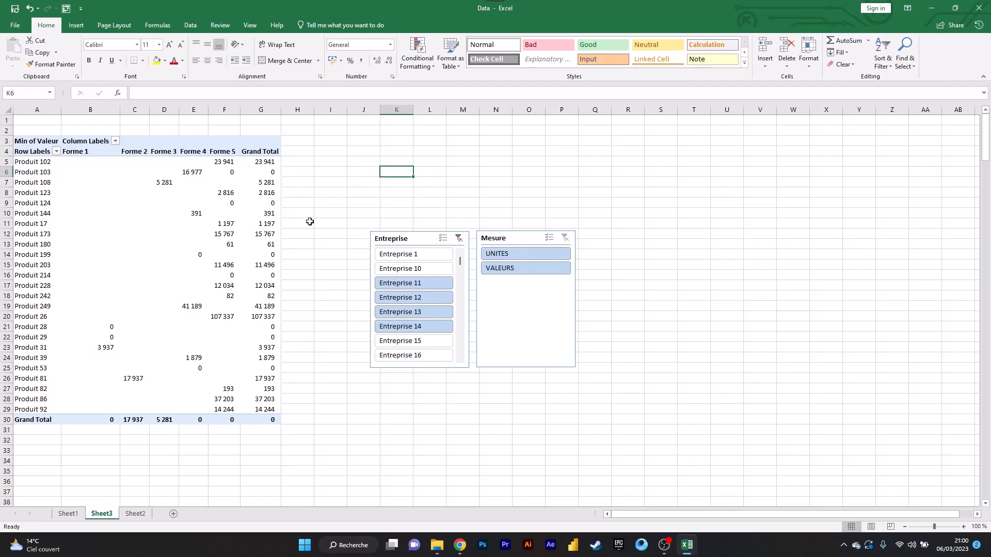
right_click(185, 183)
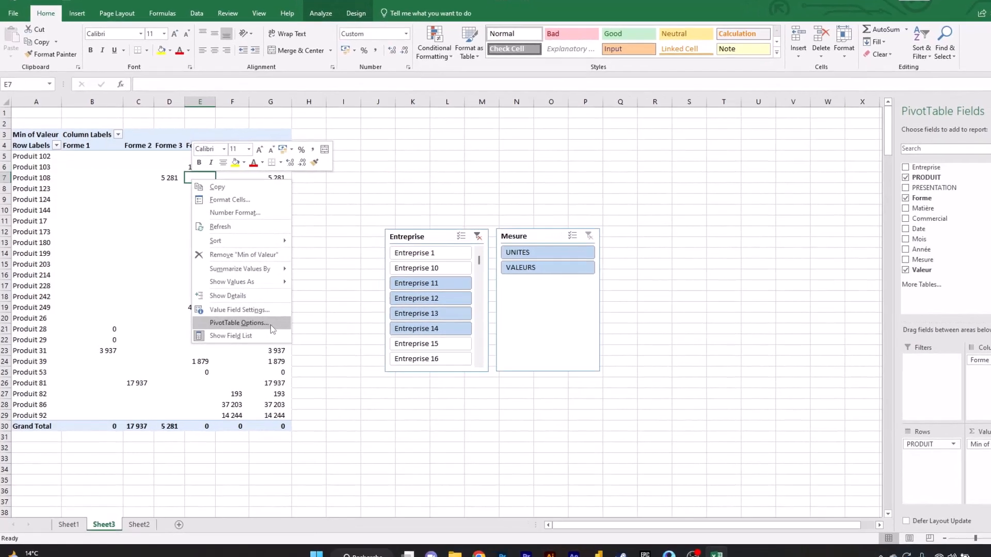
left_click(255, 323)
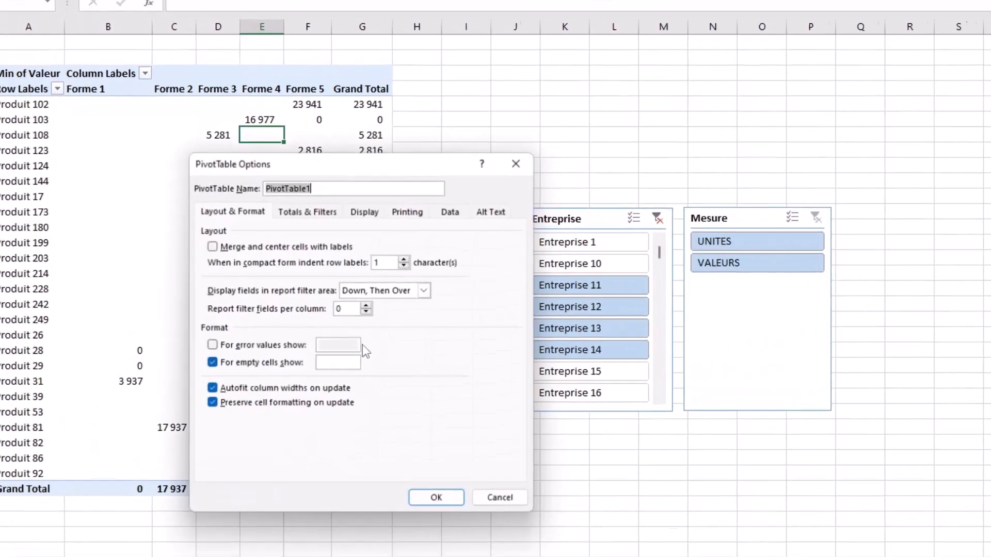
left_click(220, 397)
left_click(462, 515)
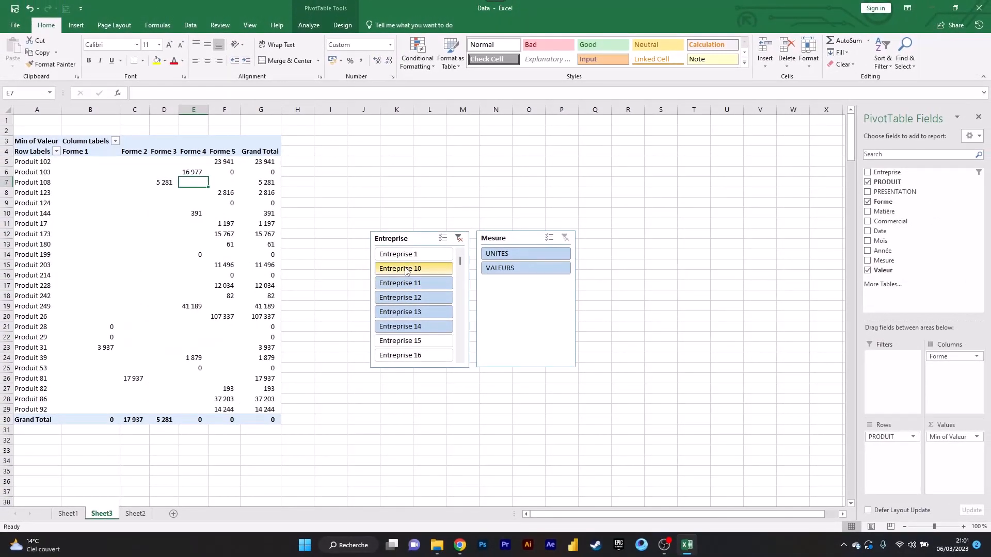
- Try other Entreprise slicer selections, such as Entreprise 10, 12, 14 and 15, and undo the recent changes
left_click(412, 297)
left_click(419, 270)
left_click(421, 325)
left_click(421, 340)
left_click(421, 297)
left_click(421, 326)
left_click(421, 283)
left_click(421, 257)
key("ctrl+z")
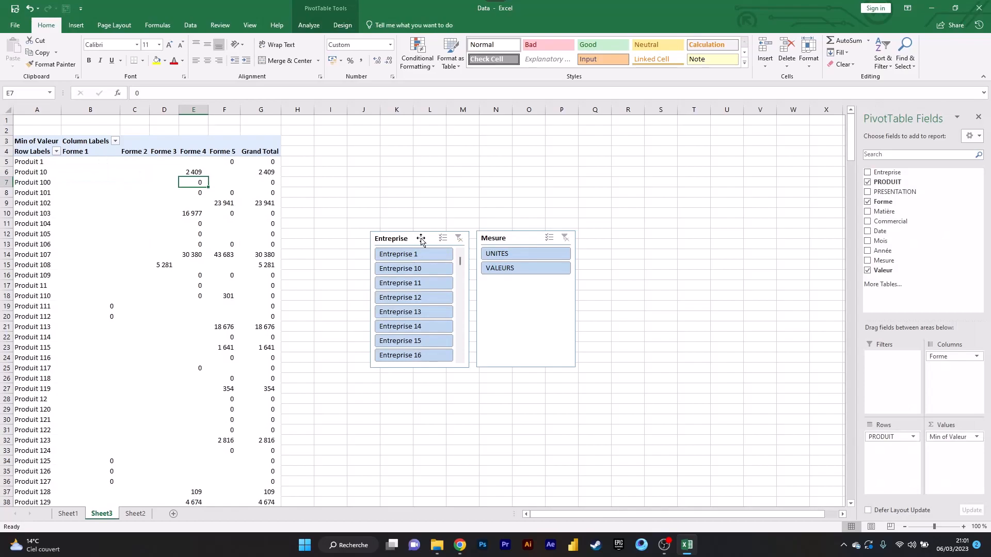
- Try several companies in the Entreprise slicer and filter by Entreprise 11, 13 and 15 together
left_click(415, 239)
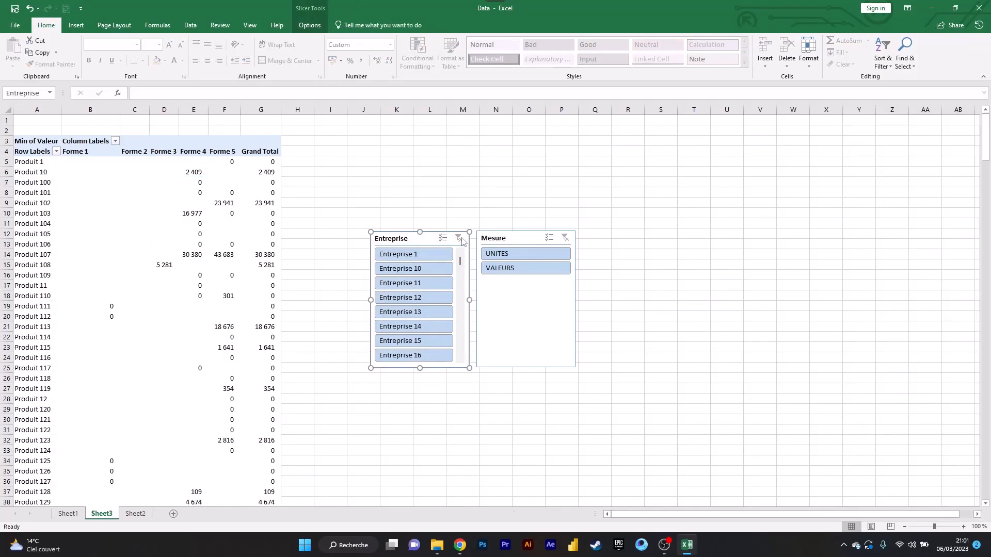
left_click(497, 239)
left_click(408, 300)
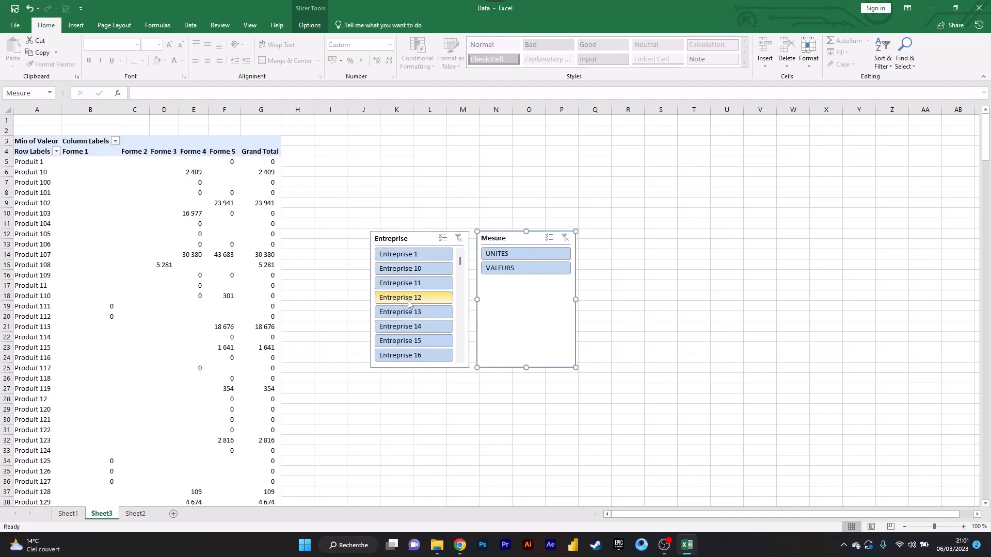
left_click(424, 270)
left_click(442, 284)
left_click(443, 314)
left_click(444, 341)
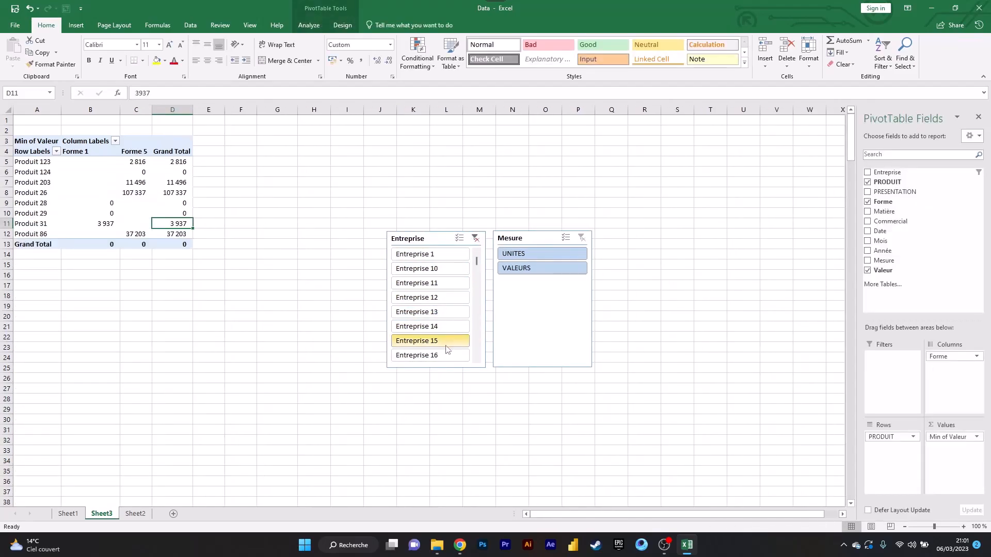
left_click(463, 313, "ctrl")
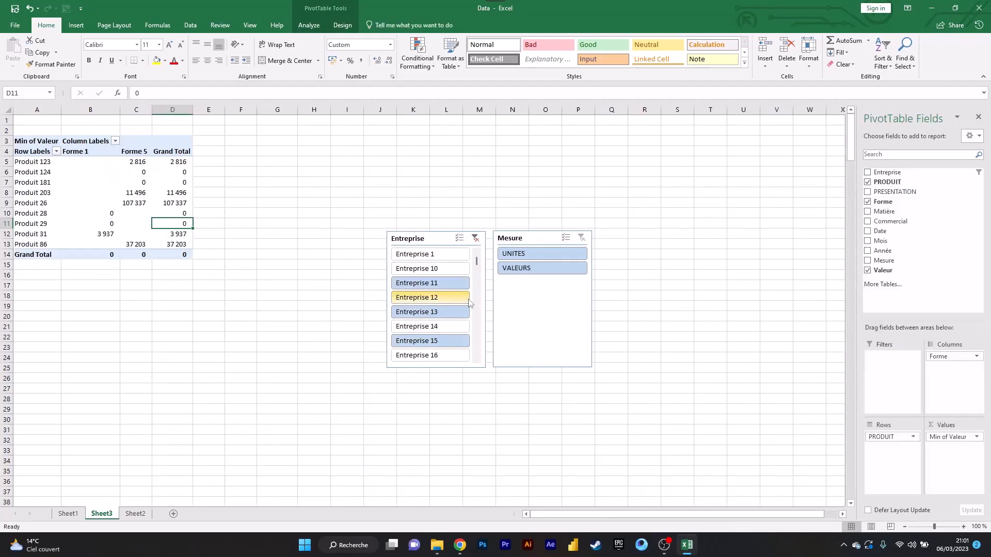
- Set the Entreprise and Mesure slicers' properties to Don't move or size with cells, and close the formatting pane
right_click(439, 239)
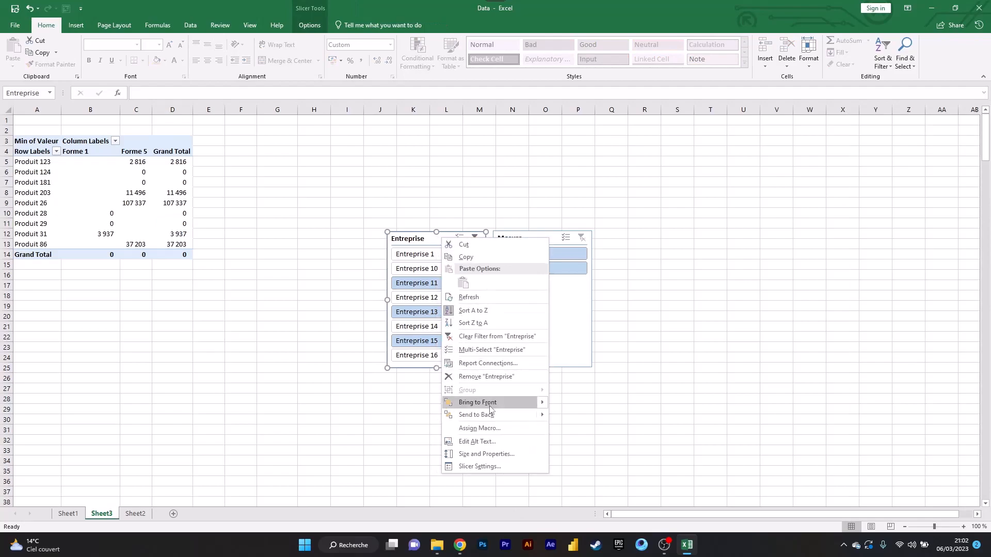
left_click(500, 454)
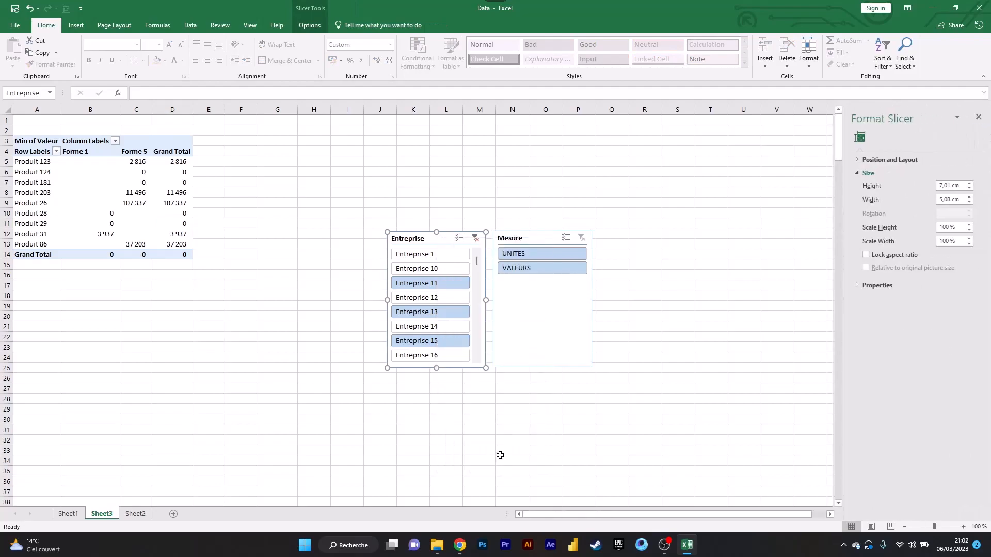
left_click(856, 286)
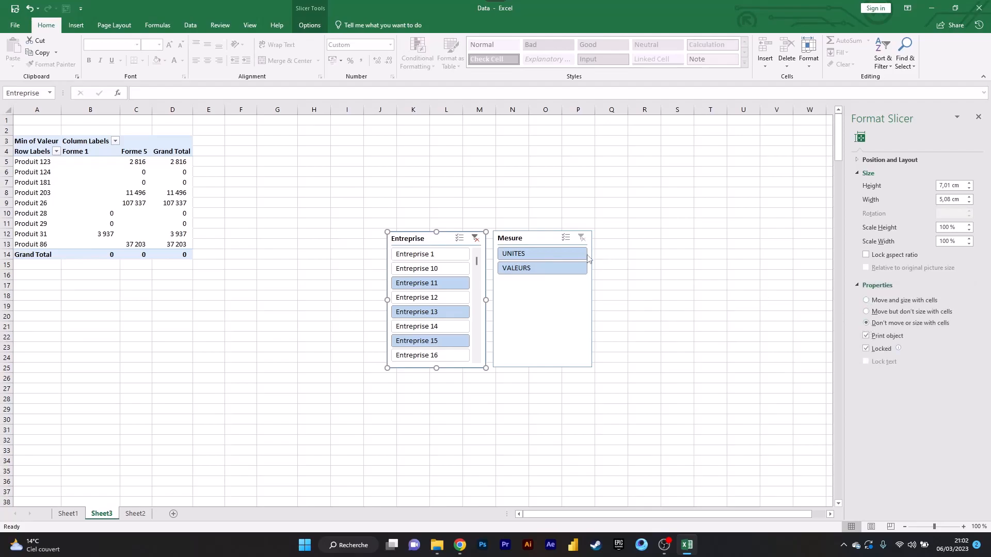
left_click(539, 241)
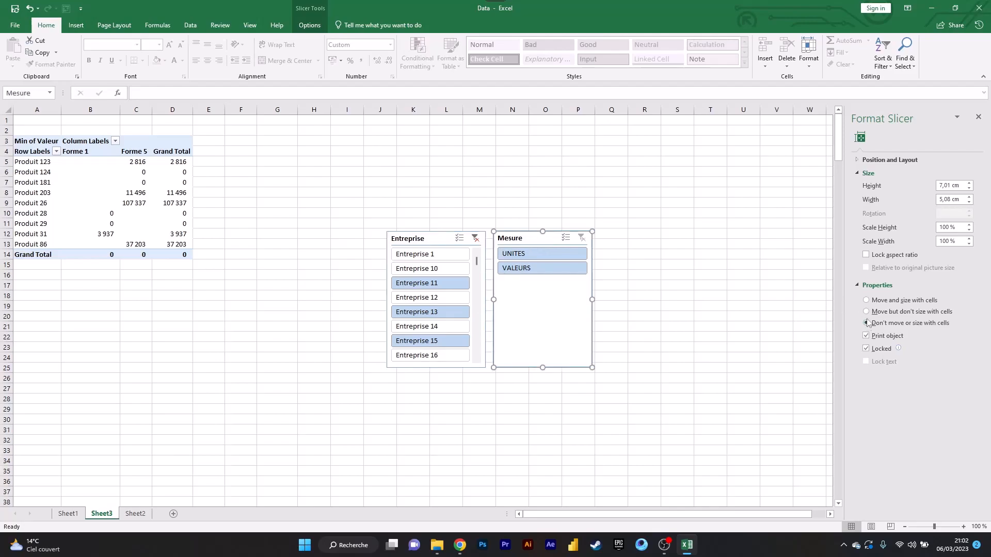
left_click(978, 117)
- Test the fixed slicers with different Entreprise selections, ending with Entreprise 1, 10, 11, 13, 14, 15 and 16
left_click(438, 266)
left_click(441, 255)
left_click(440, 312)
left_click(440, 284)
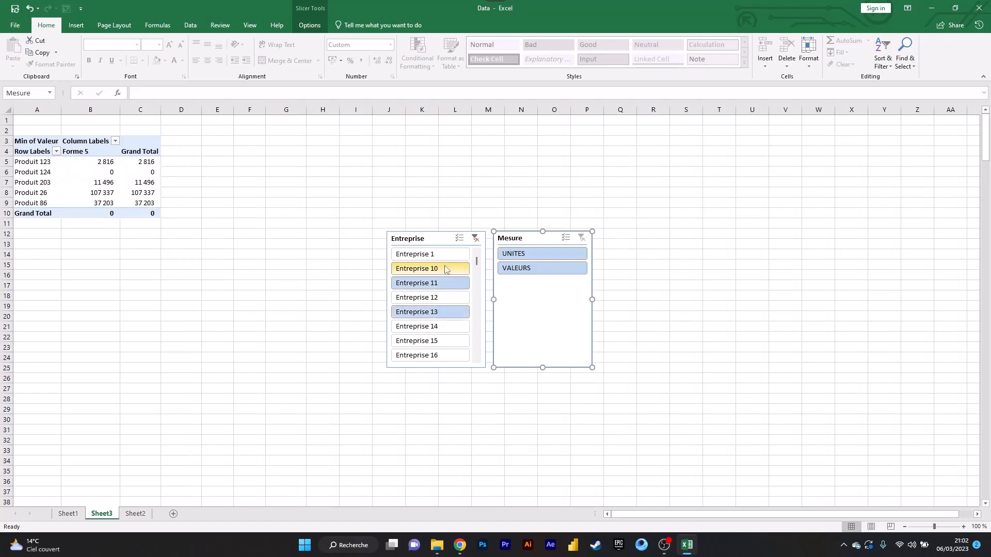
left_click(447, 255)
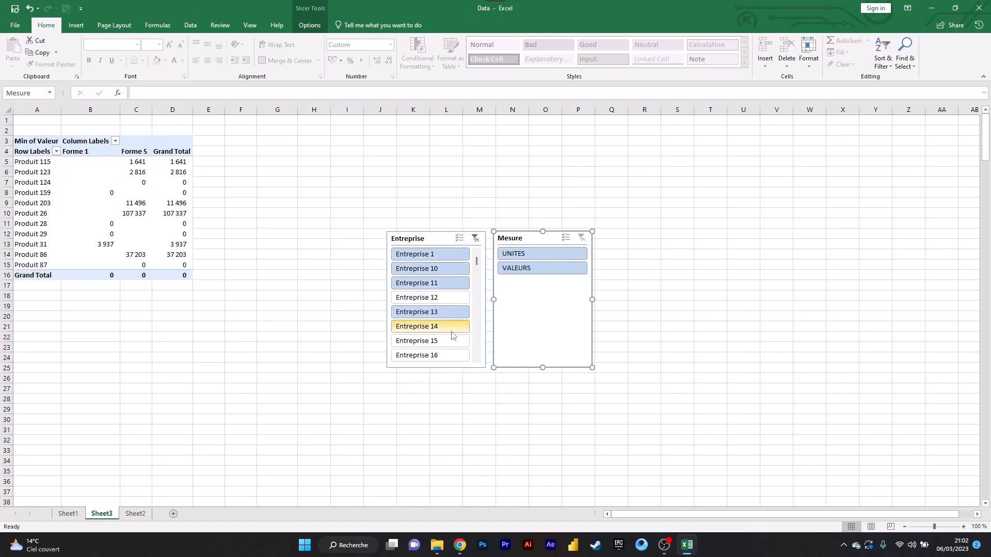
left_click_drag(452, 332, 449, 355)
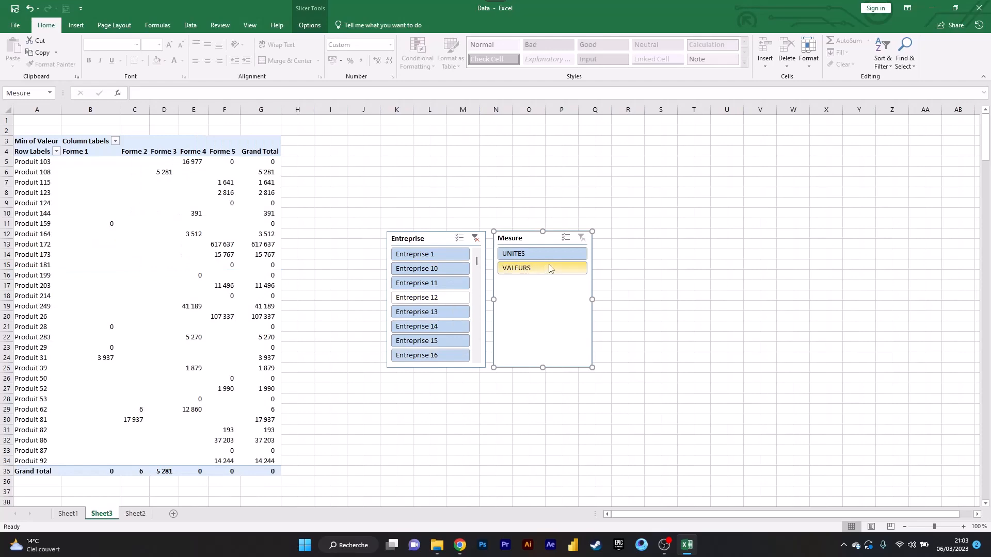